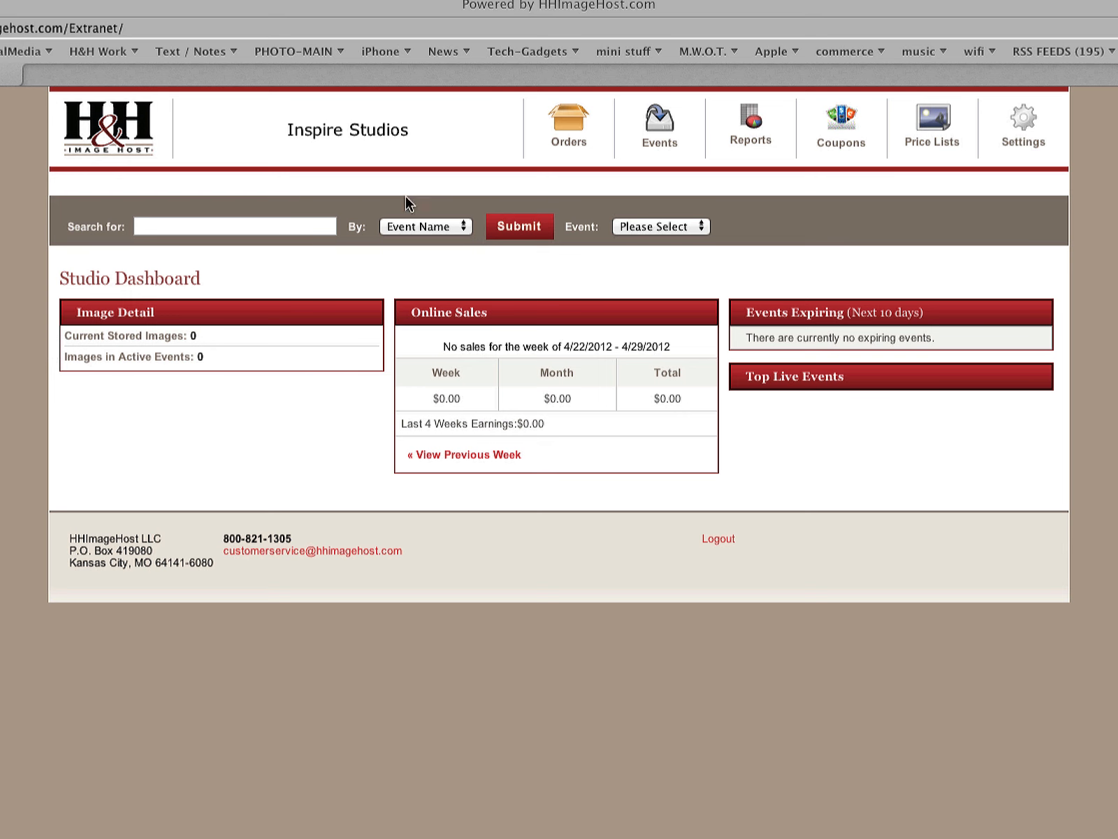
Create a new proofing price list named "portrait orders" and continue to its setup page
click(933, 145)
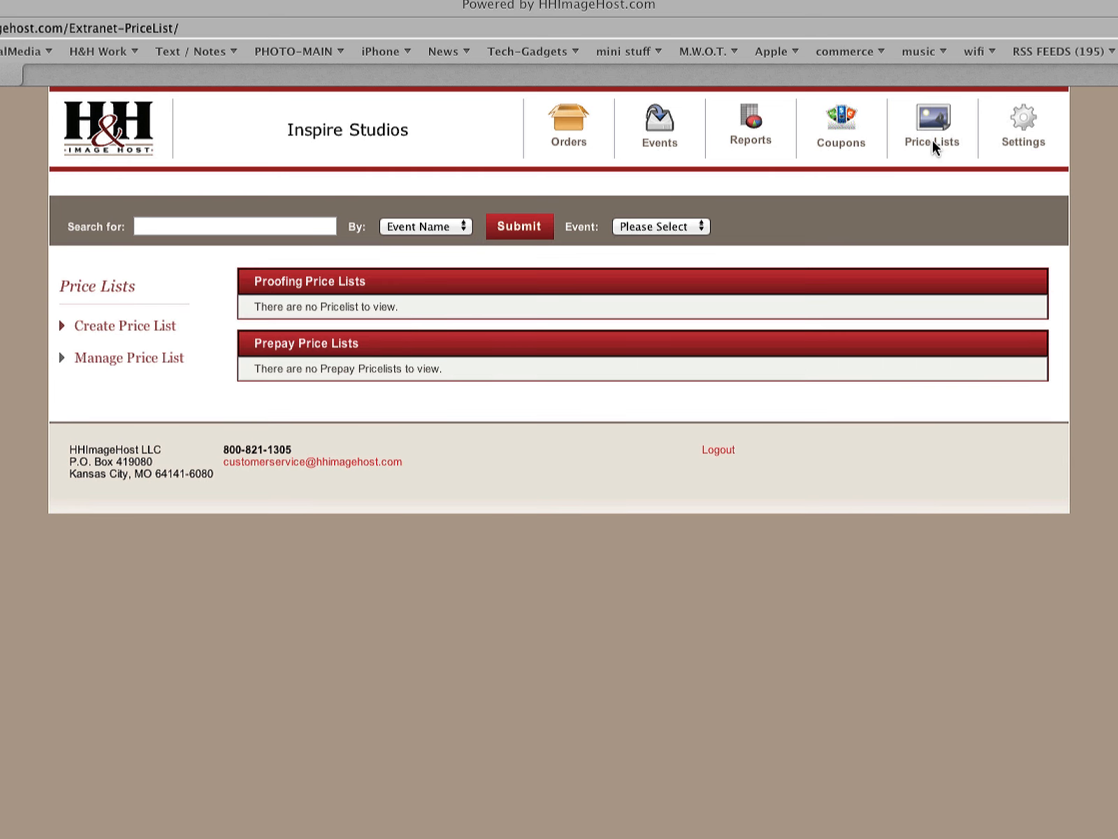
click(129, 327)
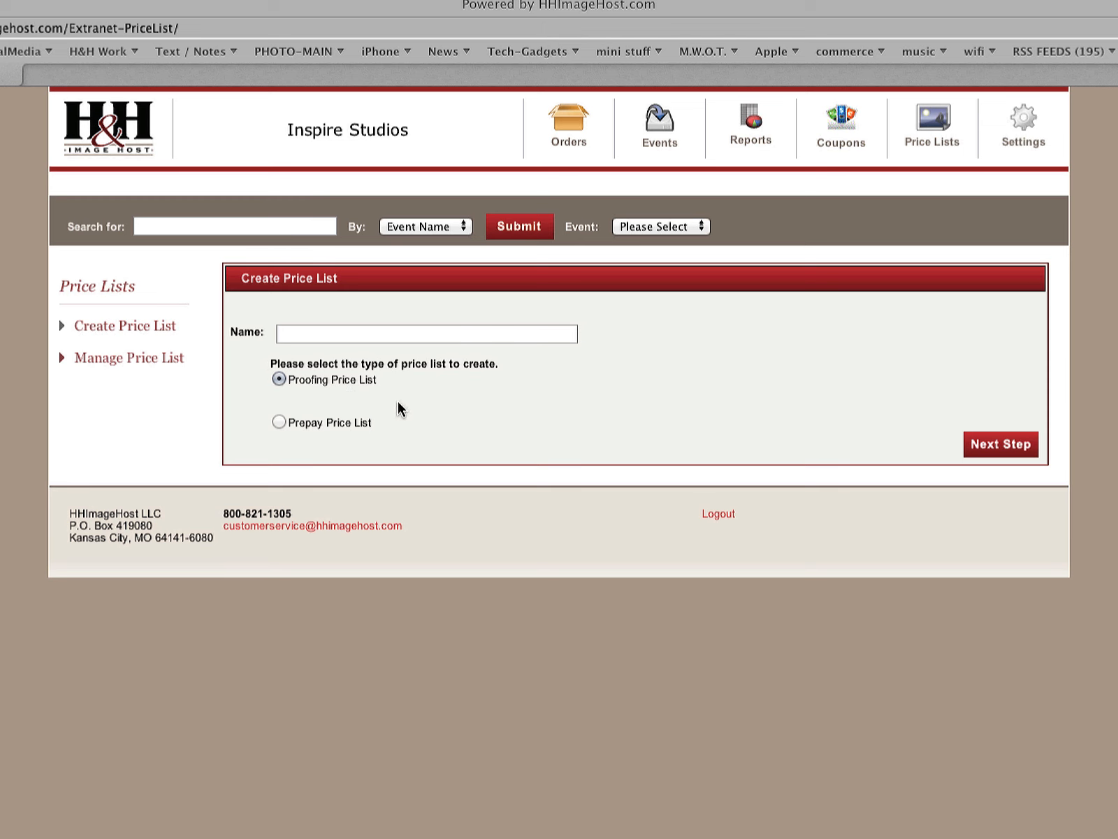
click(357, 334)
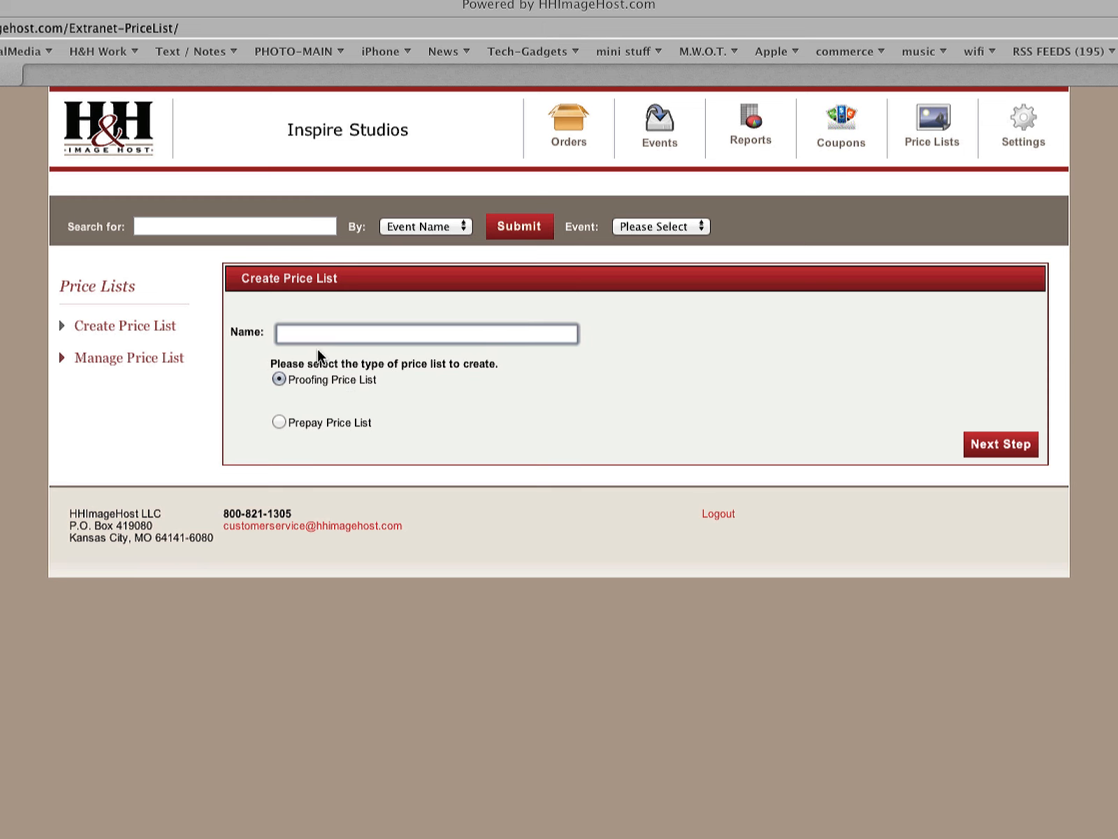
text(portrait orders)
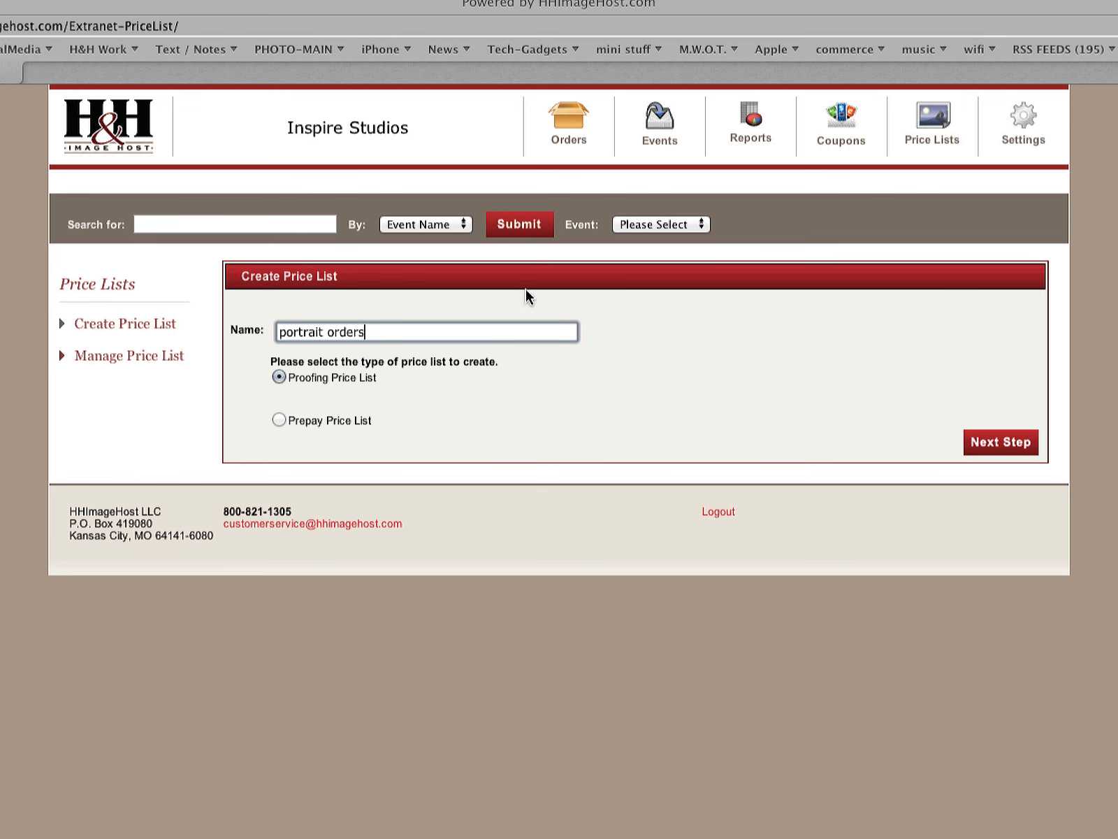
click(1006, 447)
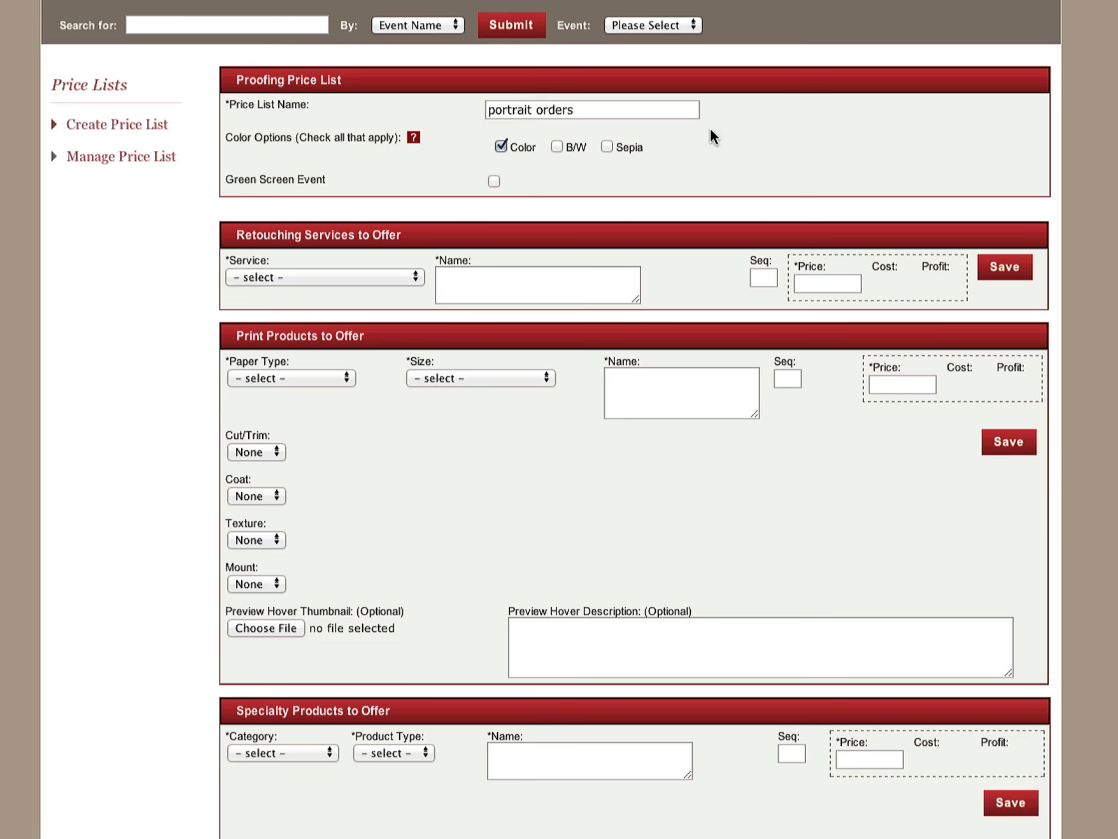
Try out the B/W and Sepia color options for the price list and restore Color as the only choice
click(557, 146)
click(606, 146)
click(500, 146)
double_click(611, 151)
click(608, 148)
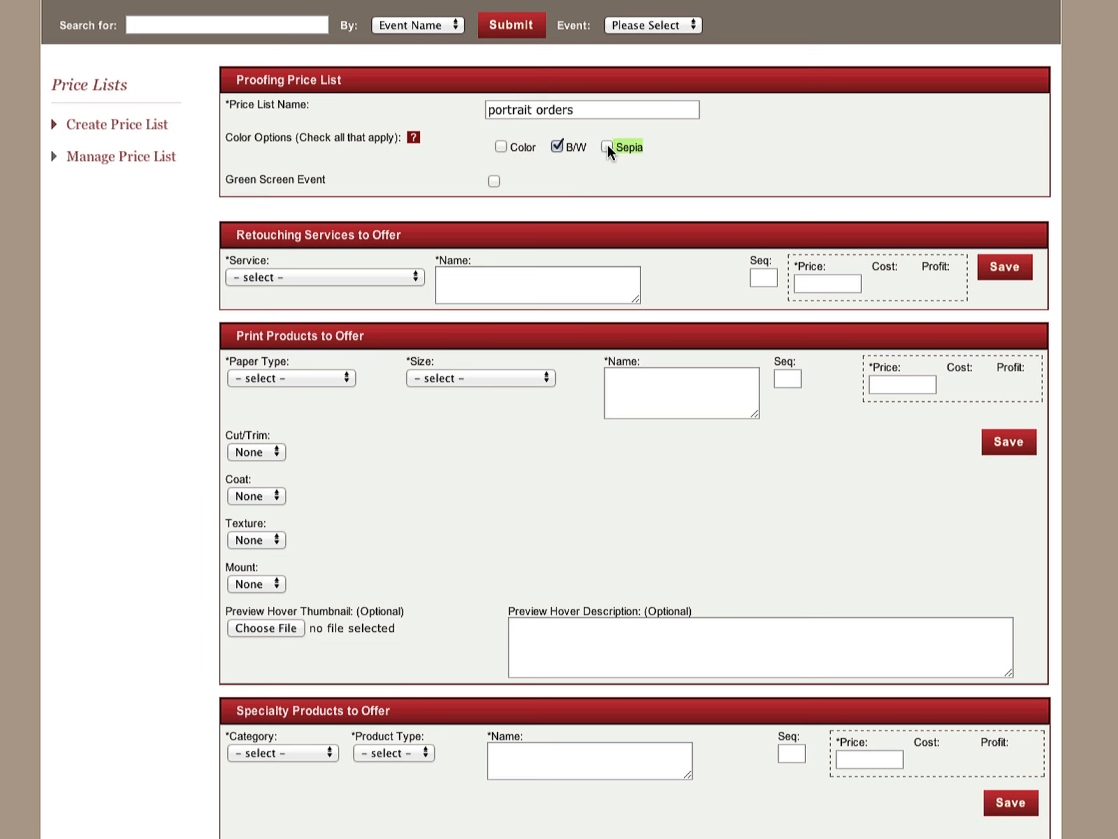
click(523, 146)
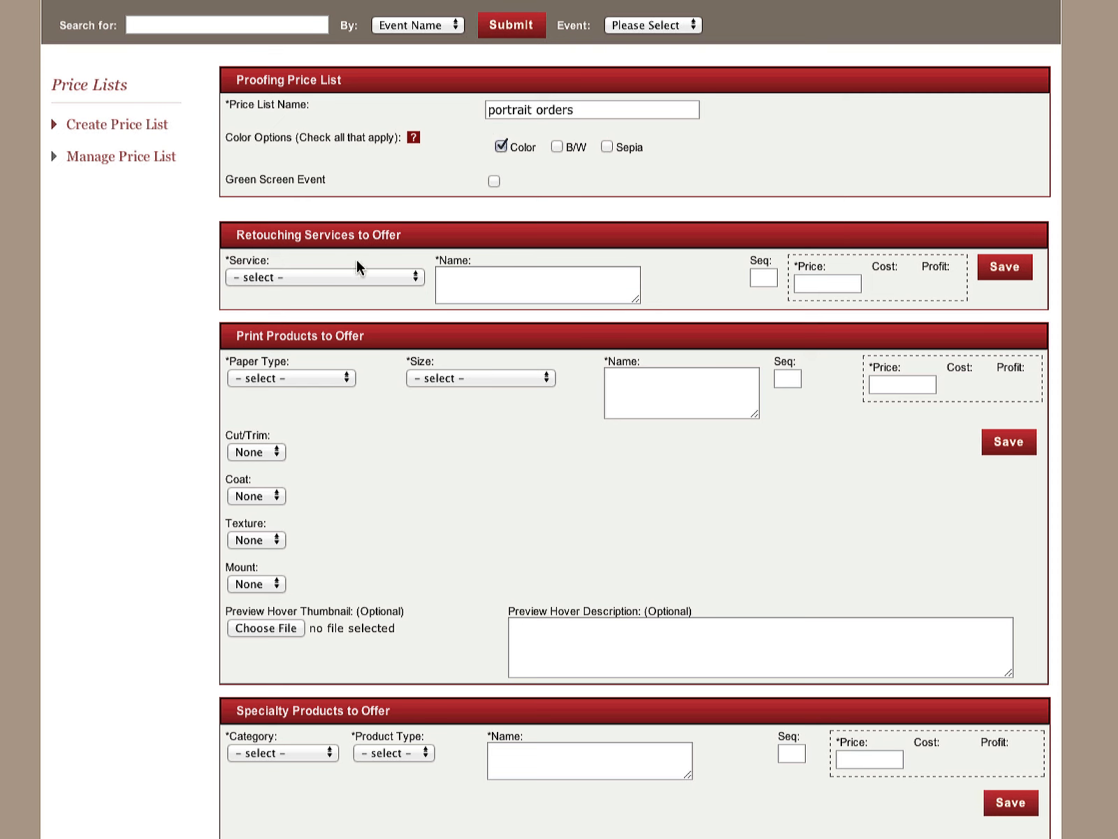
Fill in a Standard Facial retouching service with the name "Reouching" and a price of 6.00
click(415, 278)
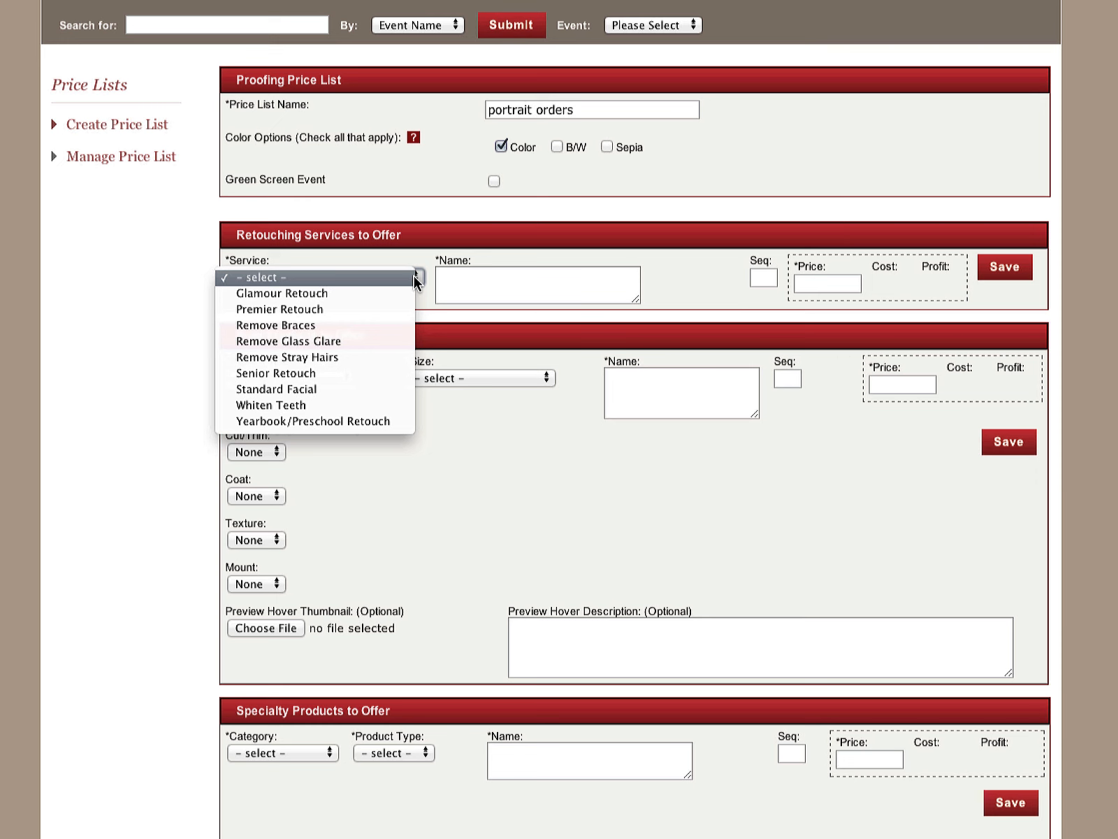
click(353, 388)
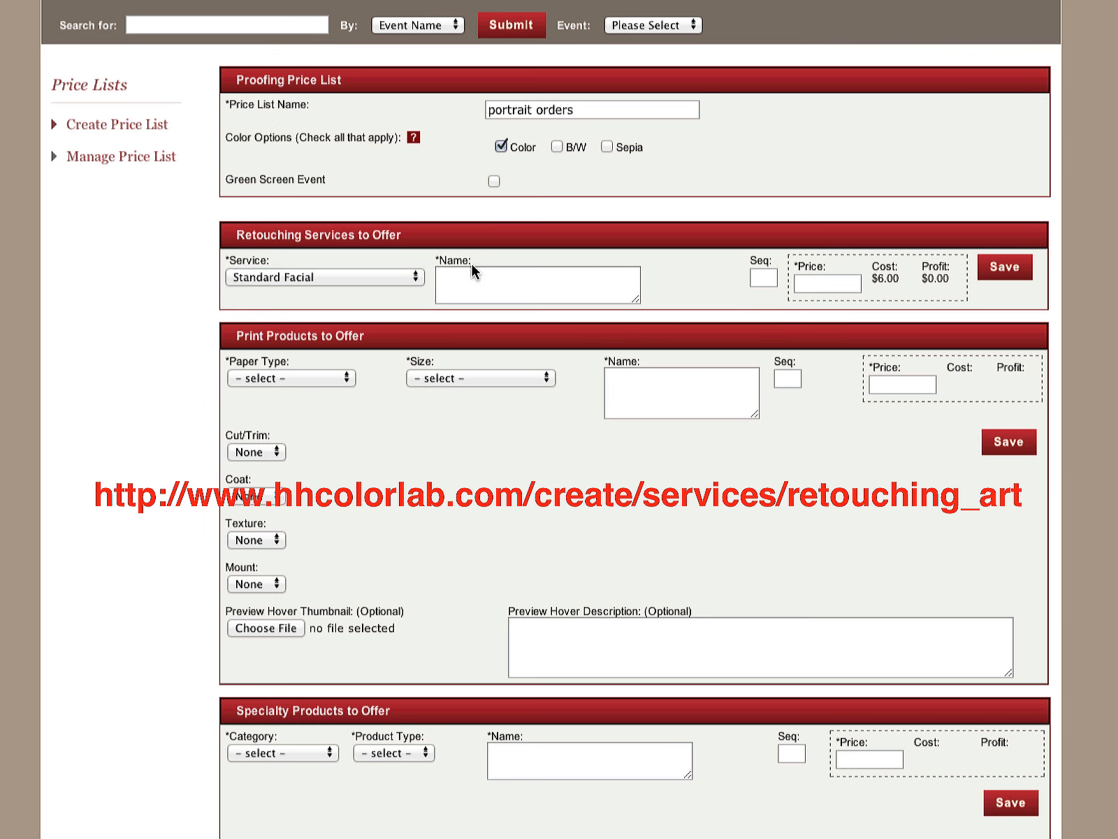
click(528, 281)
text(Re)
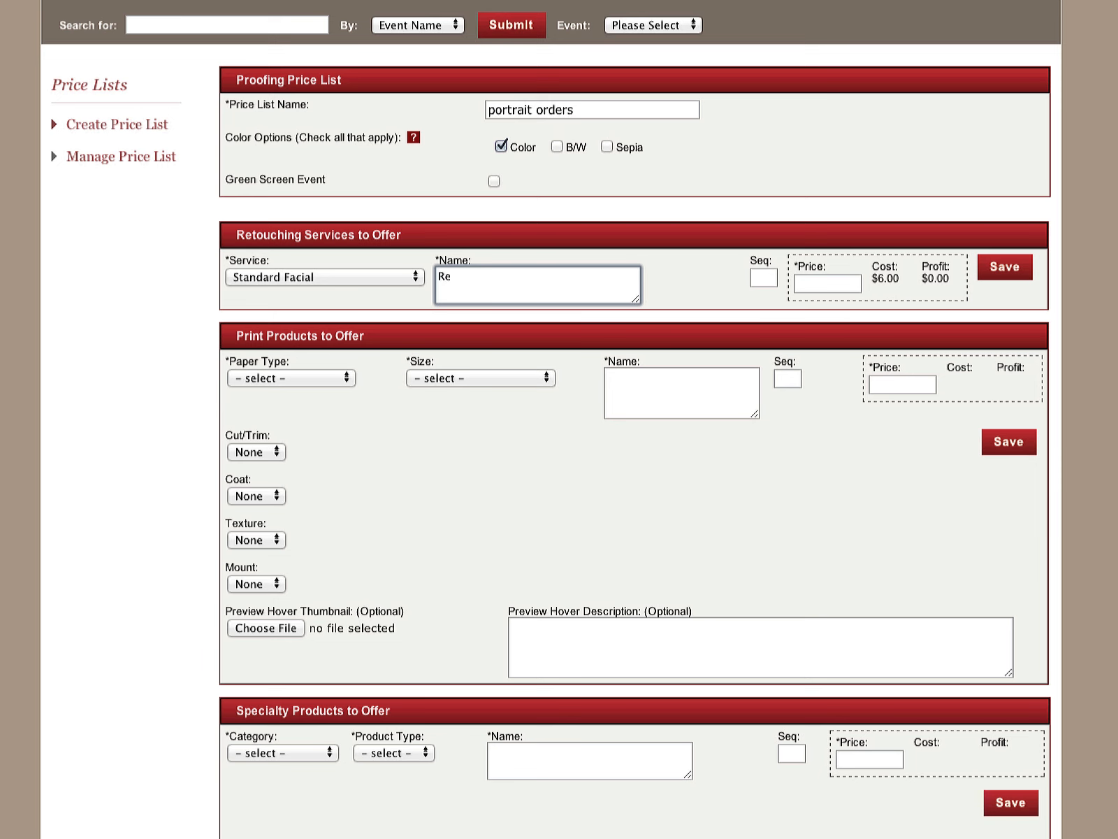
text(ouching)
click(804, 282)
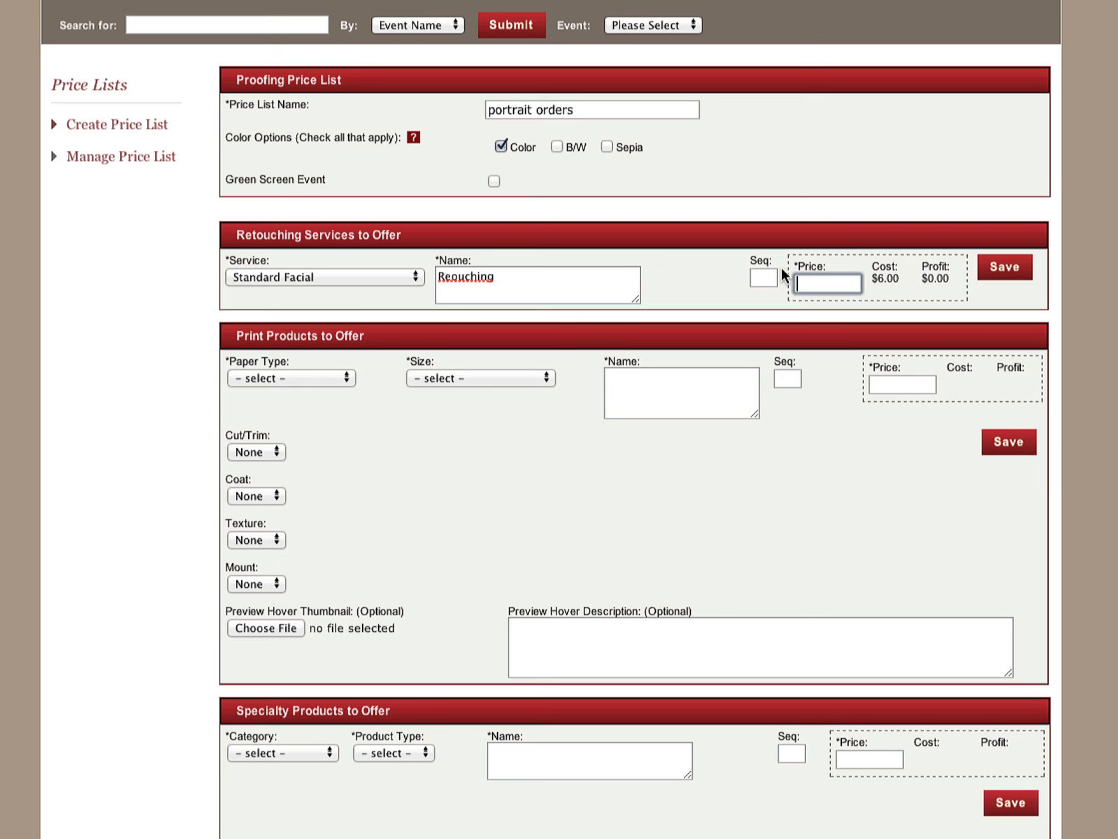
text(6.00)
click(679, 259)
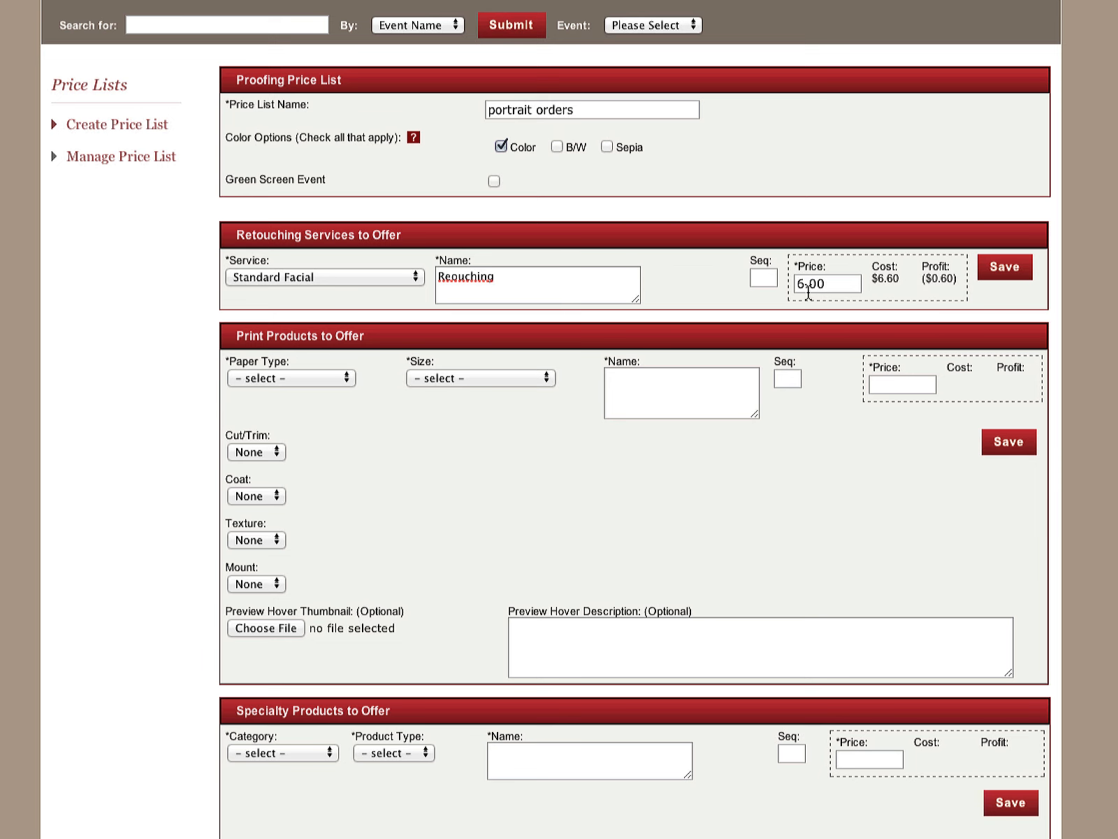
Set the Standard Facial service's price to 12 and save the service
click(833, 285)
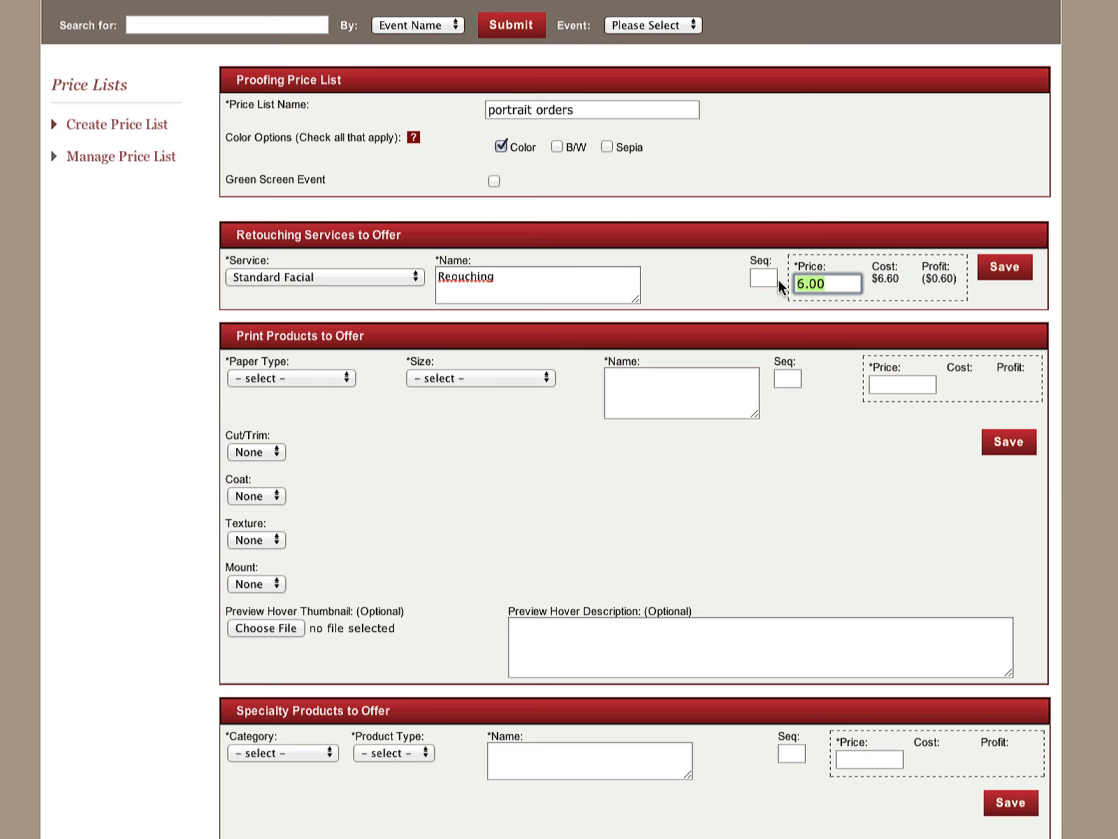
text(12)
click(726, 296)
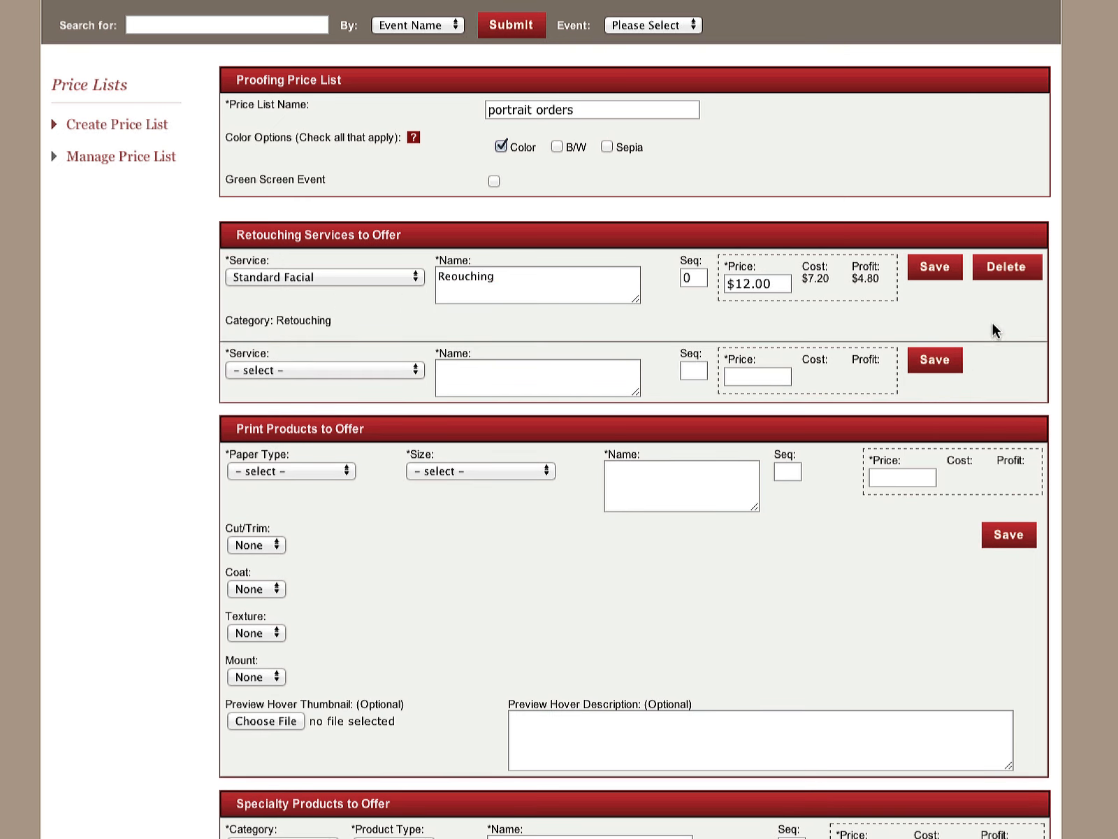
Add a Whiten Teeth retouching service named "Whiten Teeth" with a price of 16 and save it
click(356, 374)
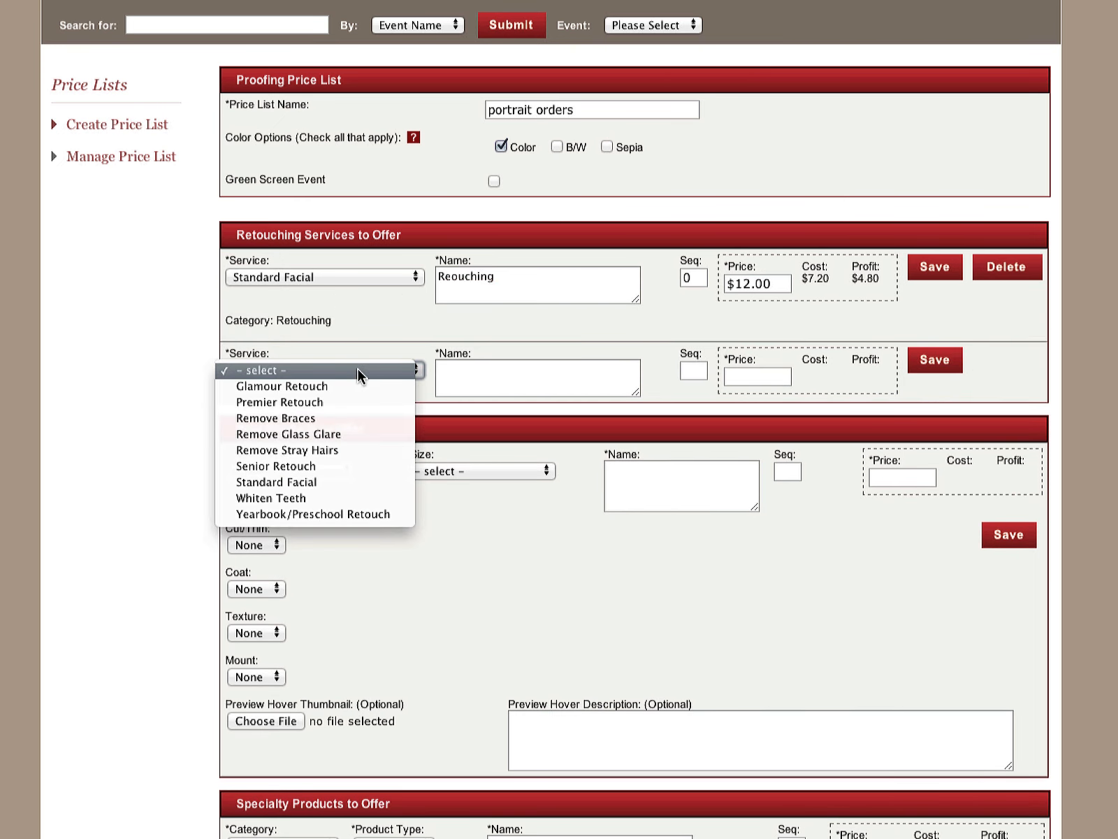
click(334, 499)
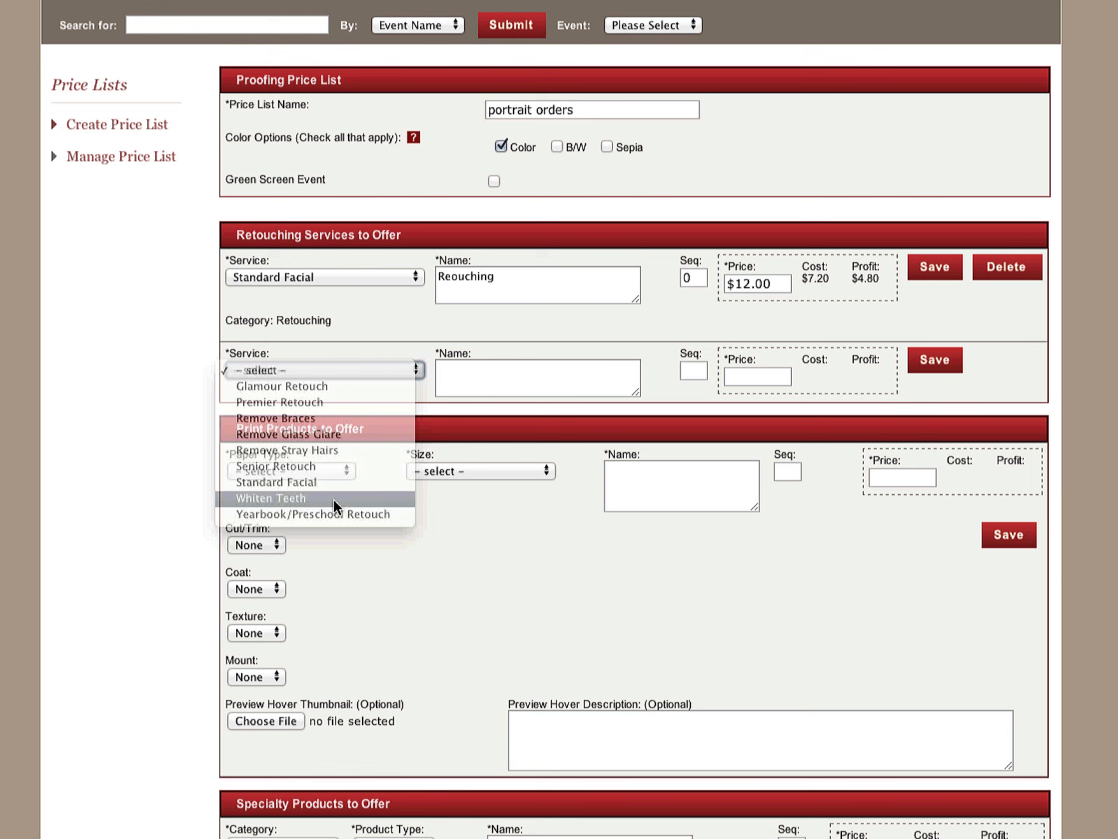
click(480, 369)
text(Whiten Teeth)
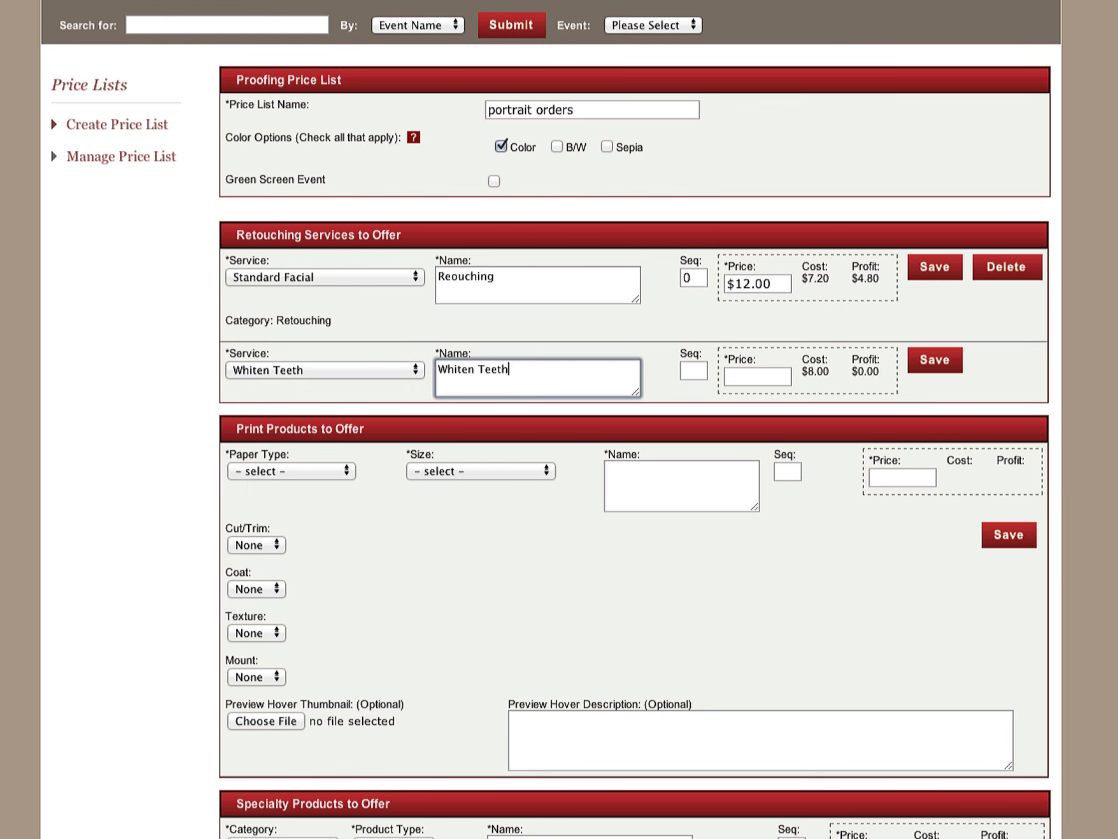
text(f)
key(BackSpace)
click(760, 377)
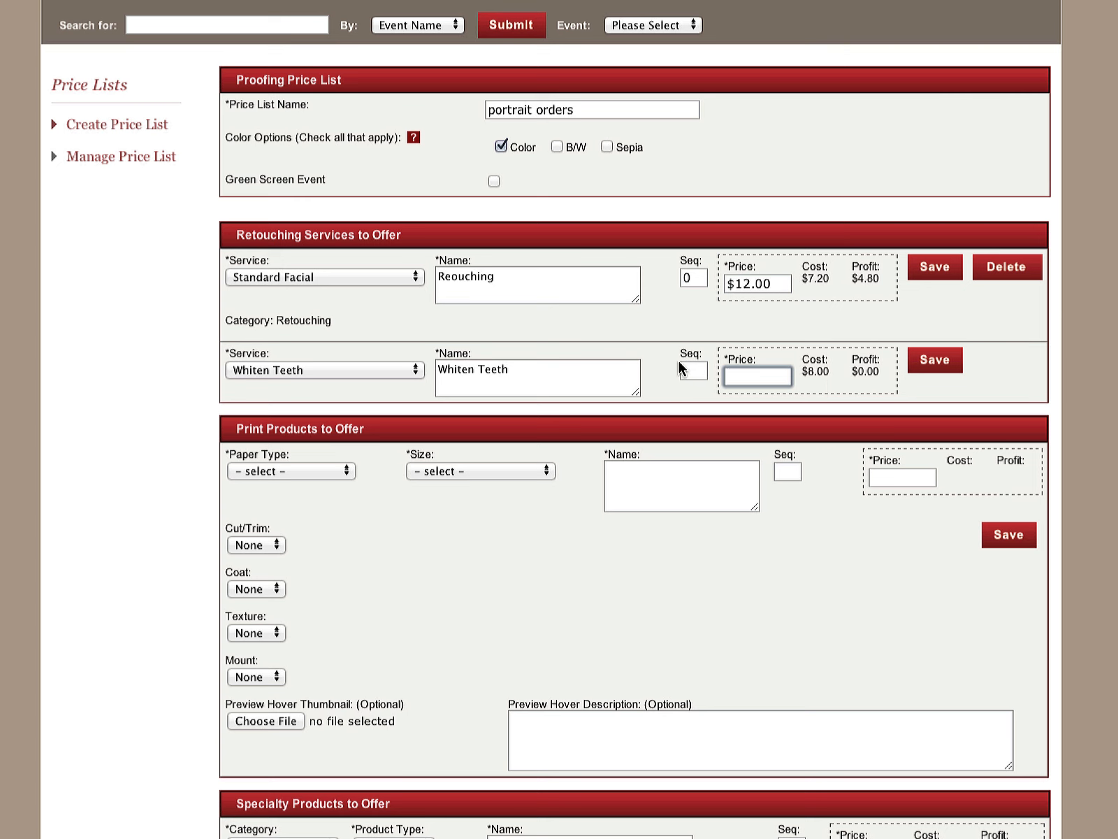
text(16)
click(979, 362)
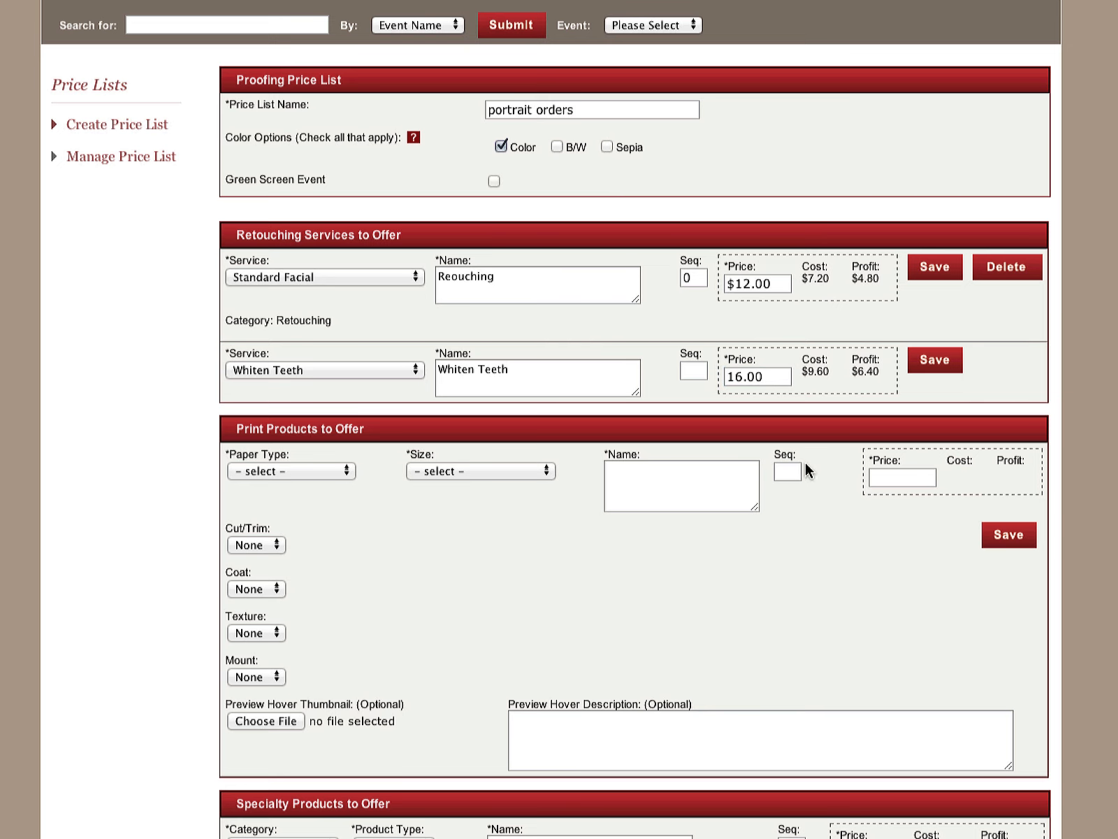
click(935, 359)
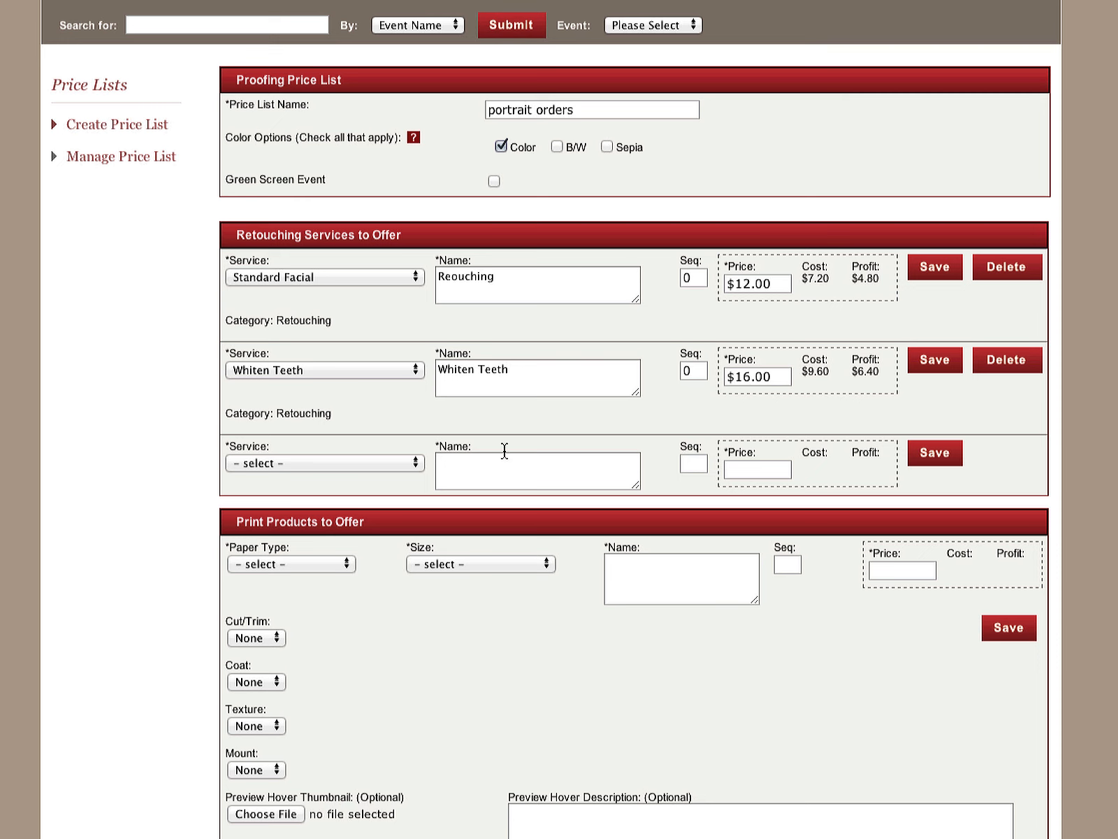
Enter sequence number 1 for Standard Facial and 2 for Whiten Teeth, and save the Standard Facial service
click(688, 277)
click(690, 369)
click(690, 460)
click(703, 279)
drag(703, 280, 664, 282)
text(1)
drag(696, 374, 671, 373)
text(2)
click(934, 268)
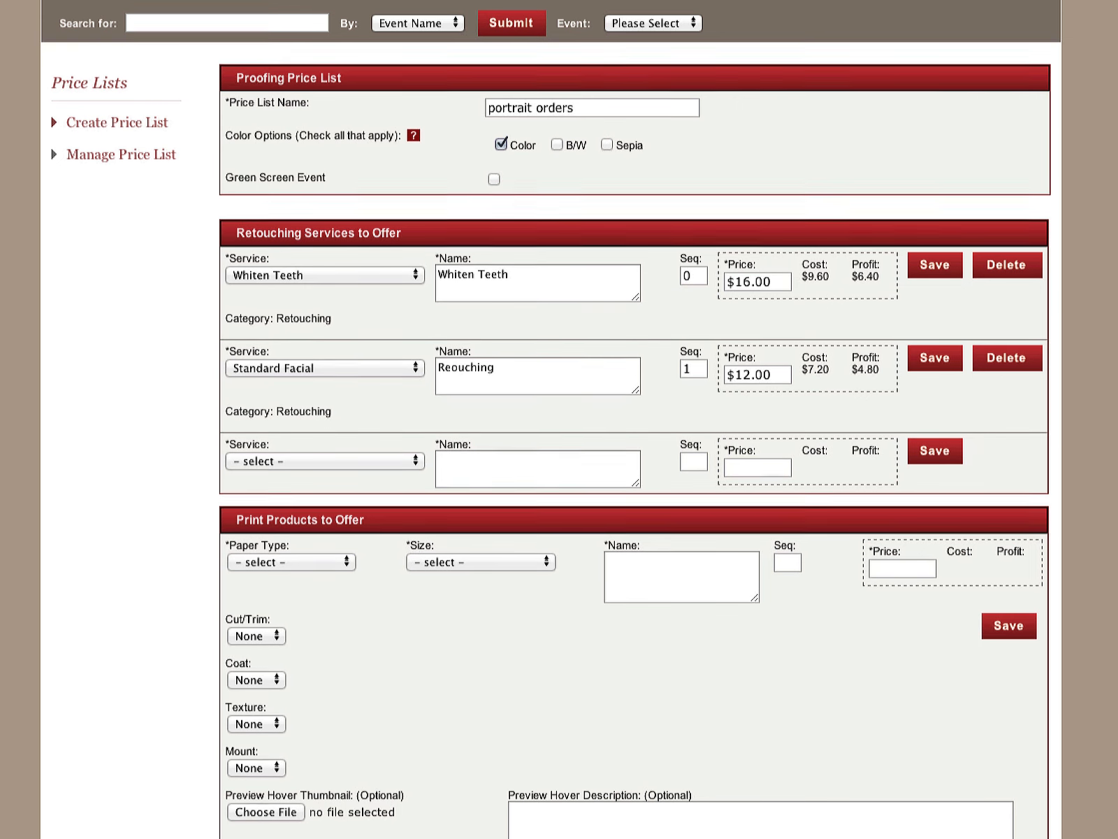
Fill in a print product on Professional Color paper in size 8x10, named "large desk portrait"
scroll(551, 419, down, 5)
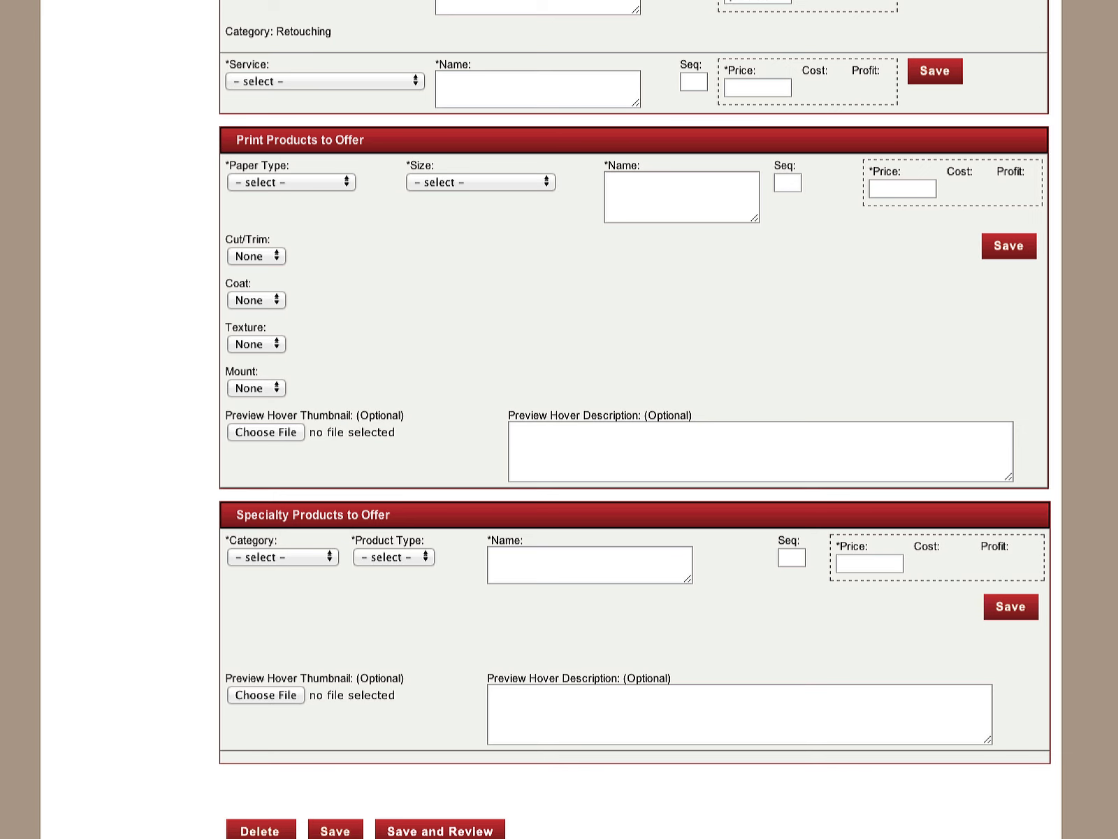
click(324, 183)
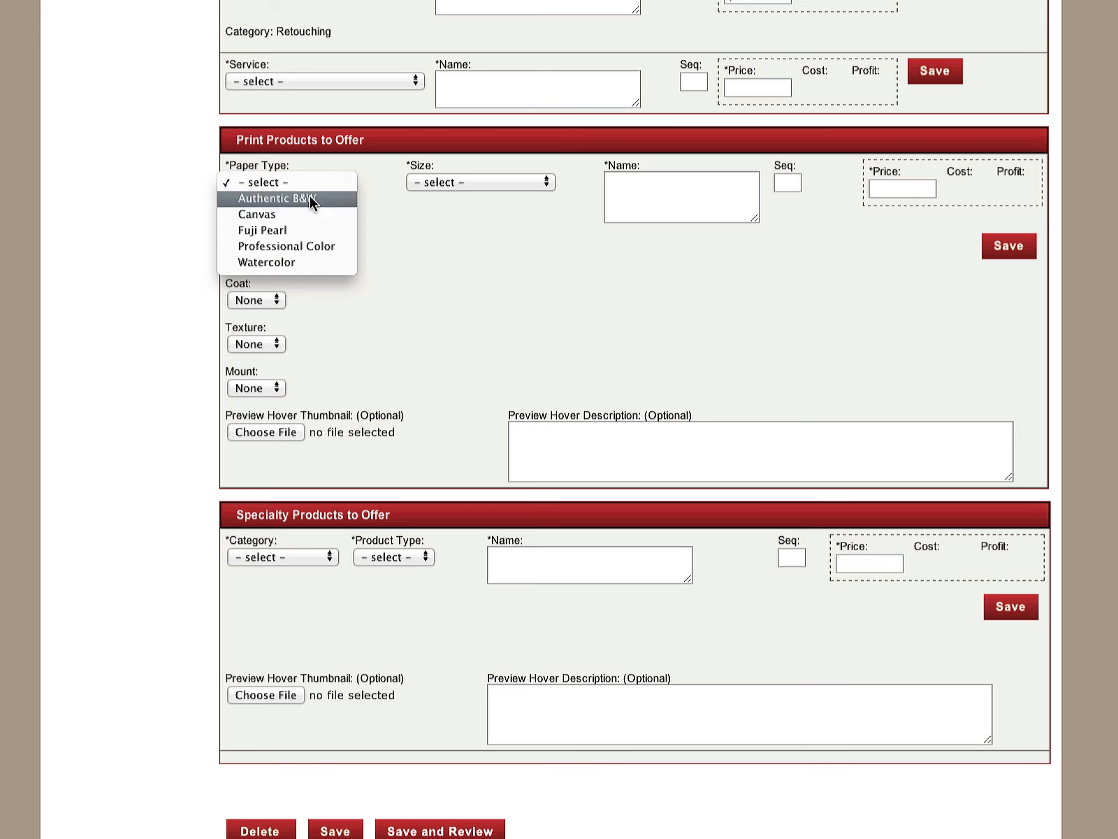
click(312, 244)
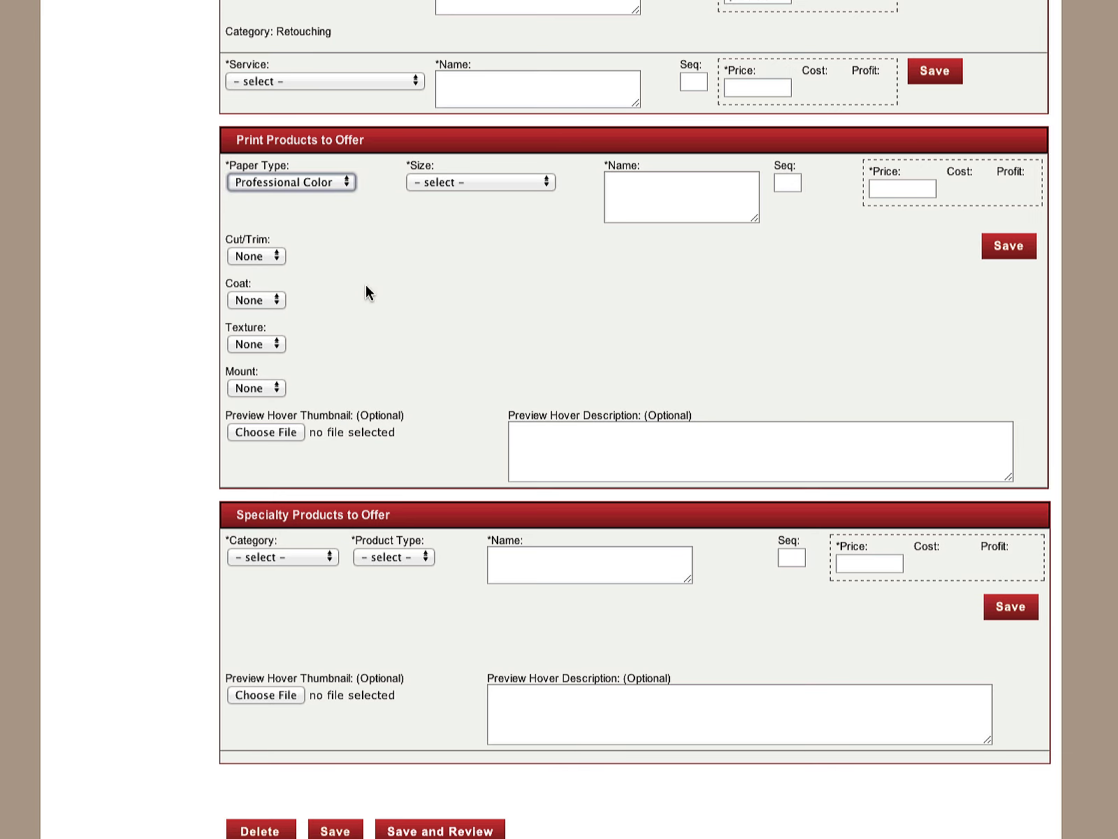
click(472, 185)
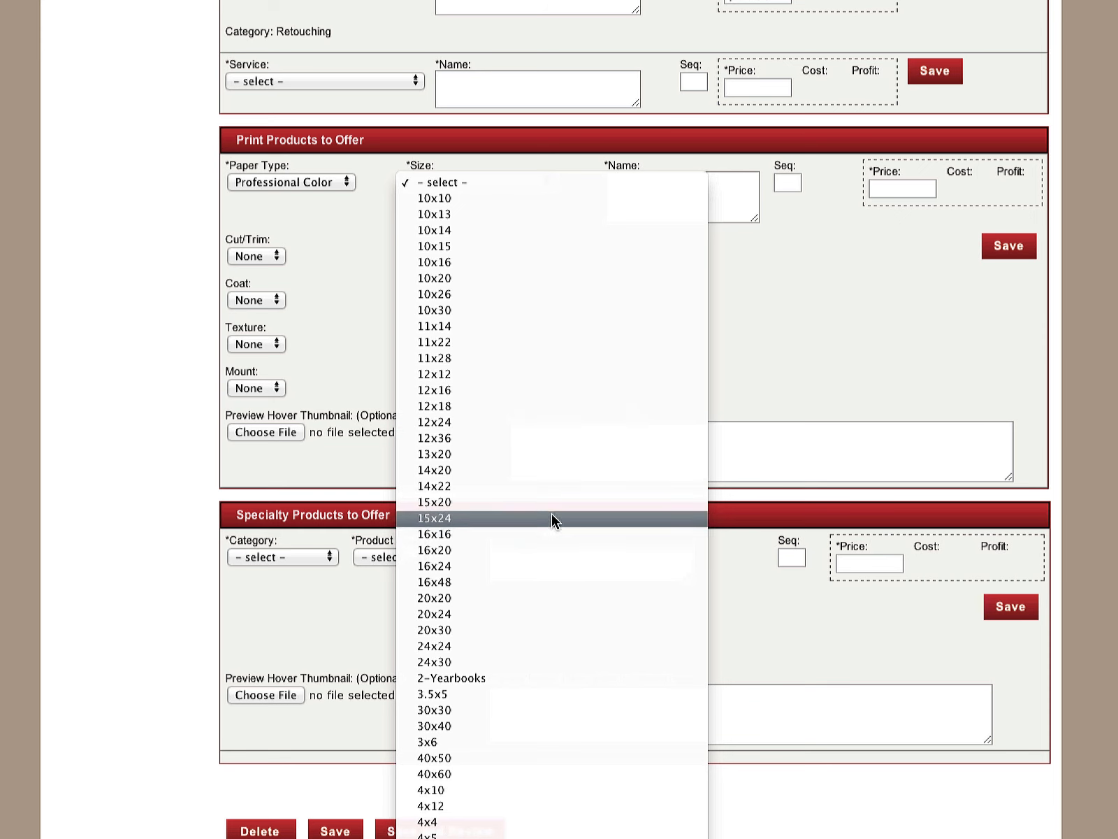
scroll(553, 419, down, 10)
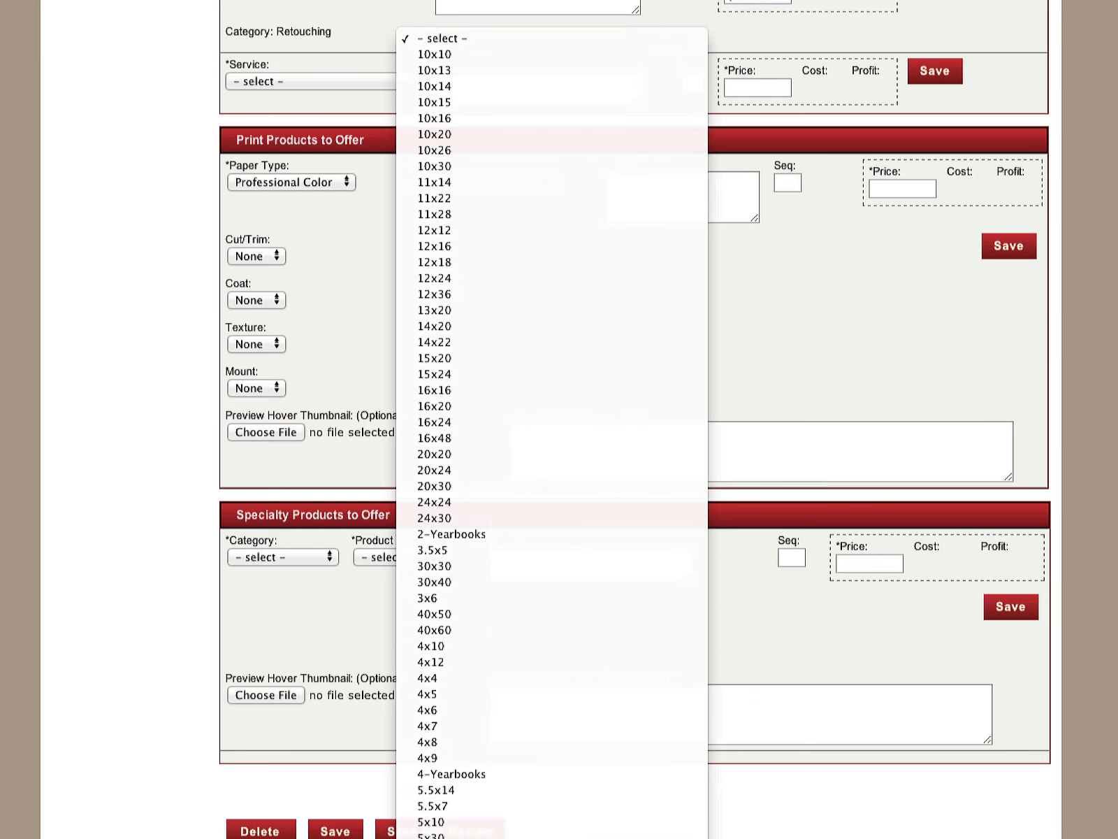
click(535, 658)
click(655, 185)
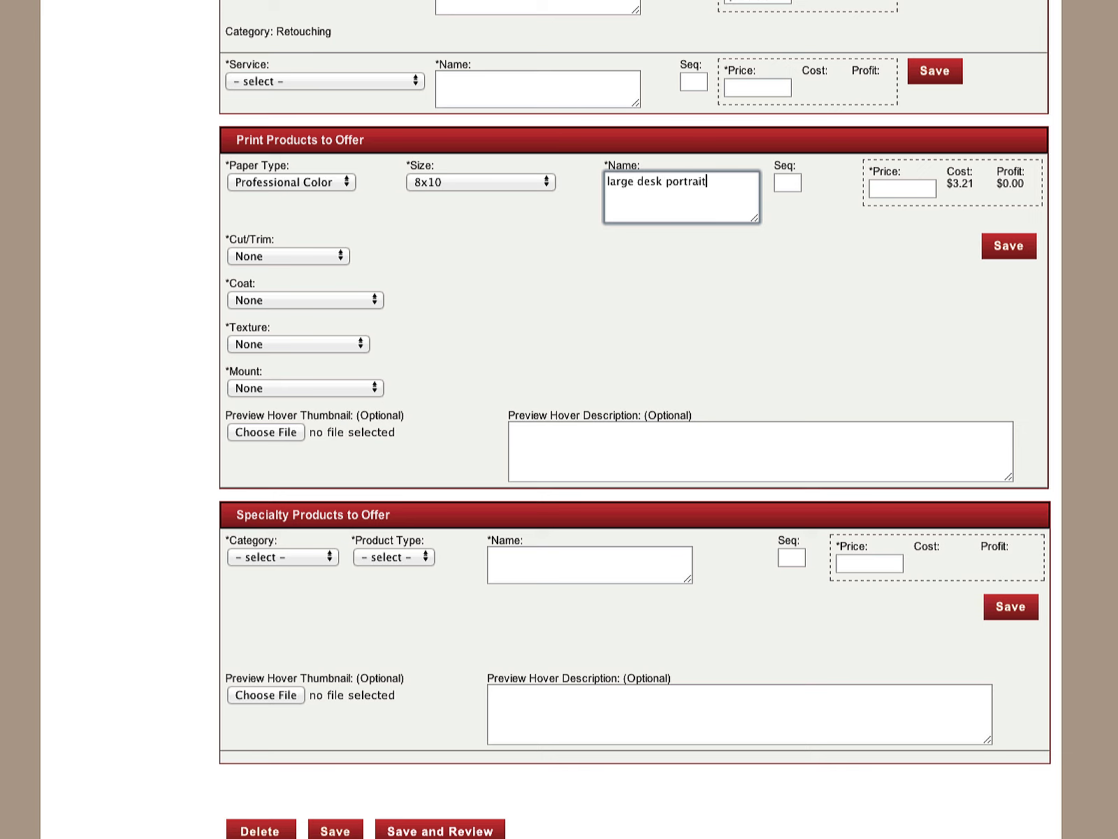
click(899, 186)
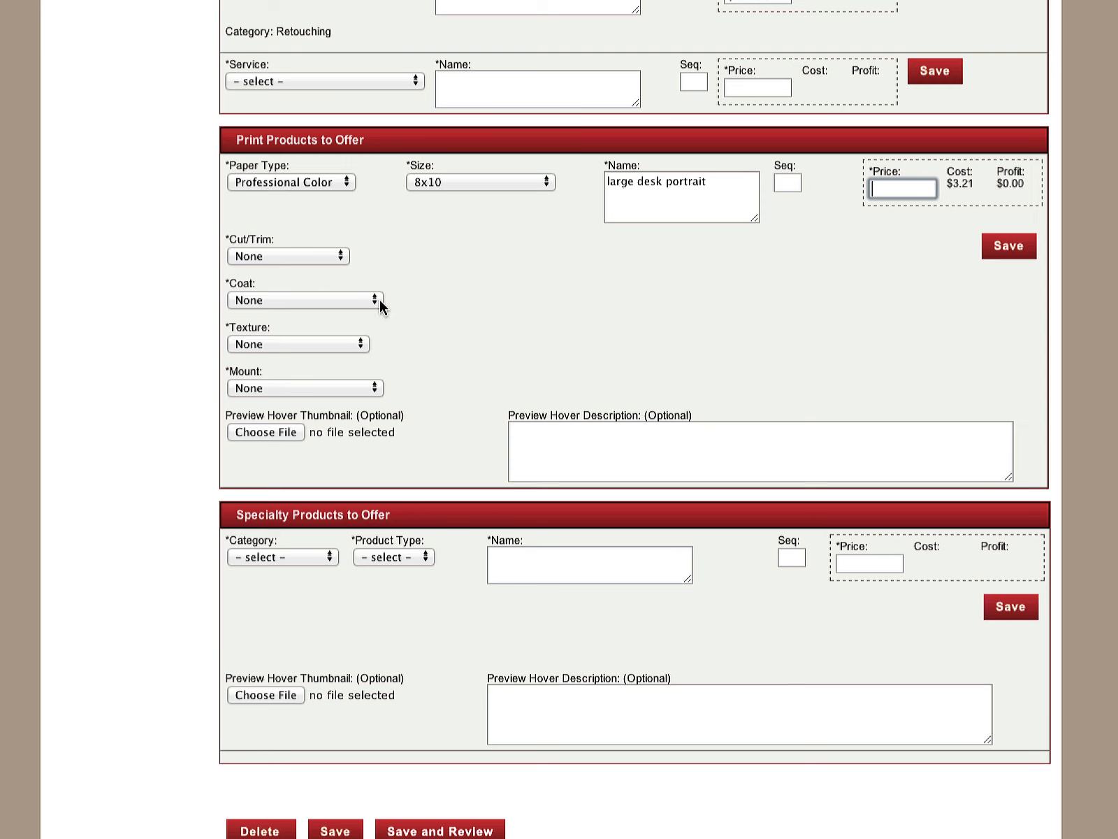
Give the 8x10 print product a Lustre coat and an Artboard mount, leaving its texture at None
click(380, 299)
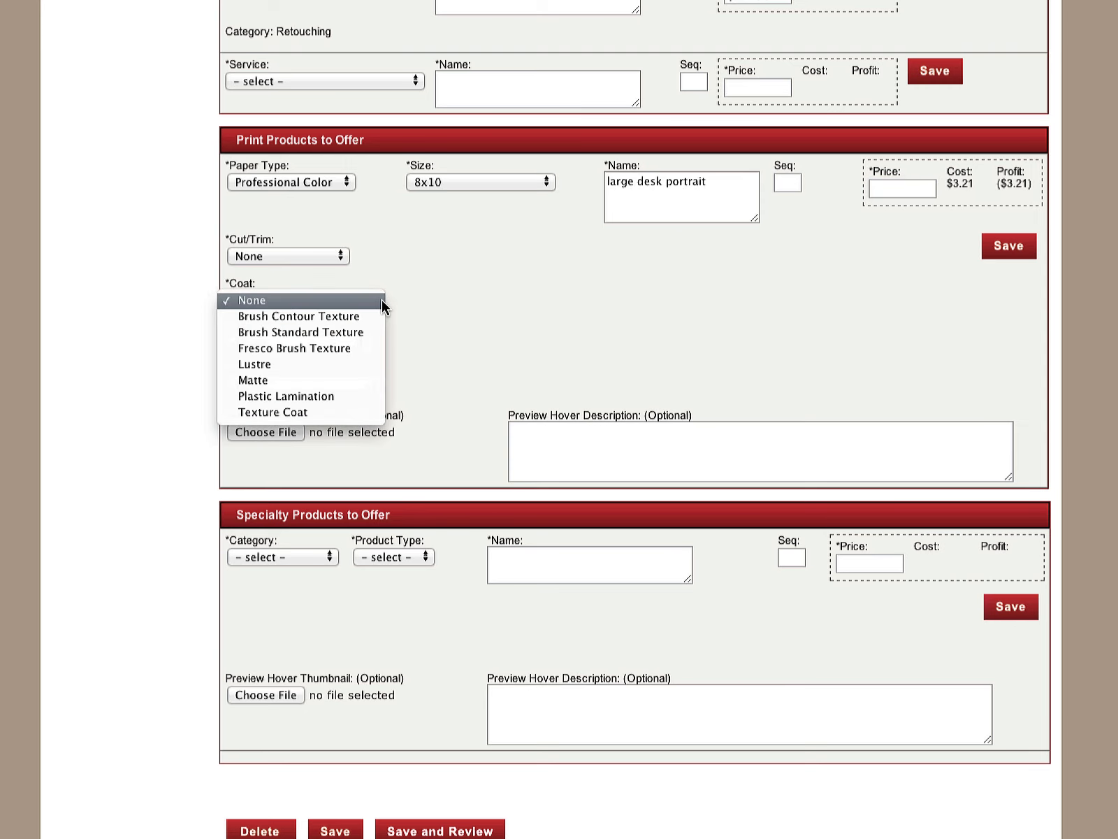
click(350, 364)
click(355, 344)
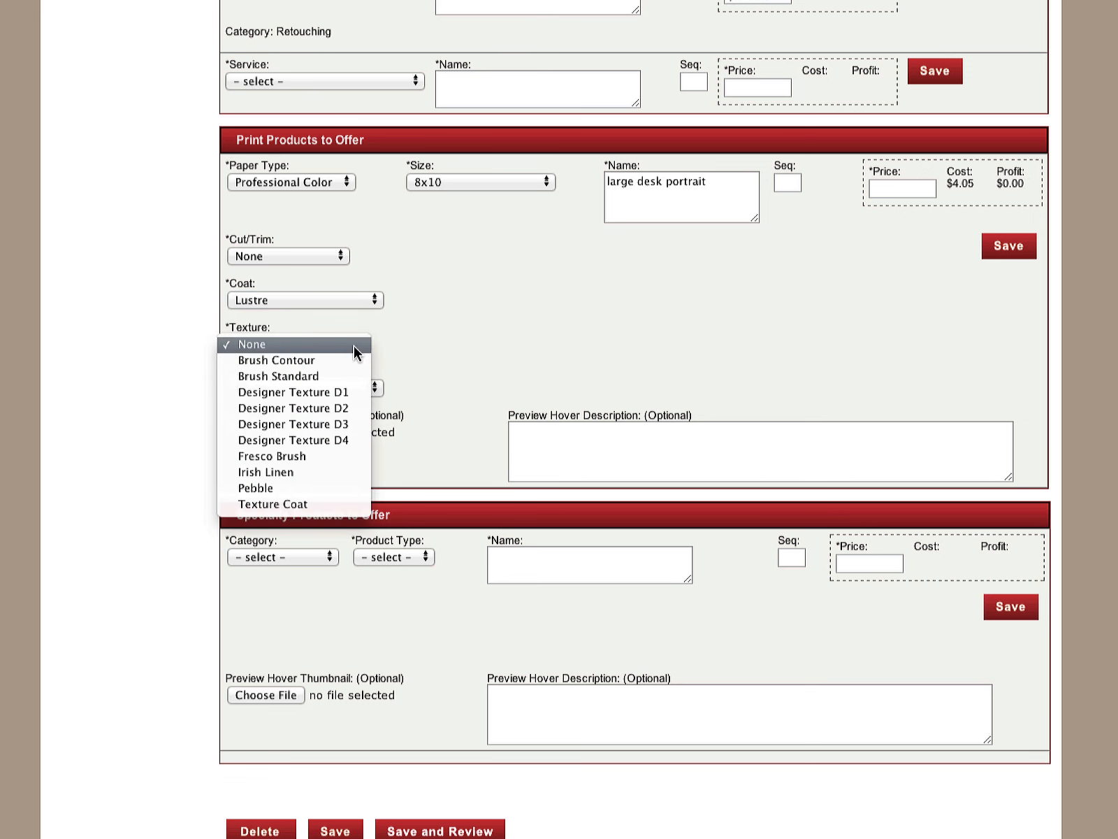
click(433, 323)
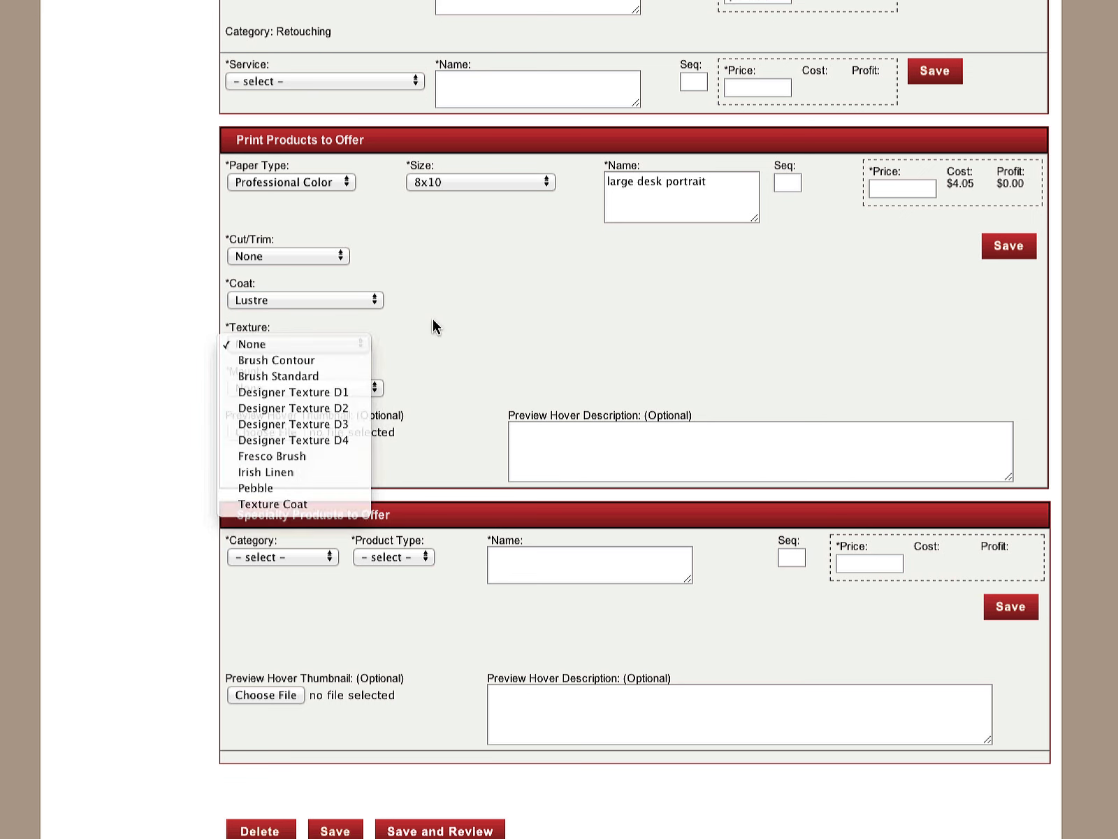
click(354, 389)
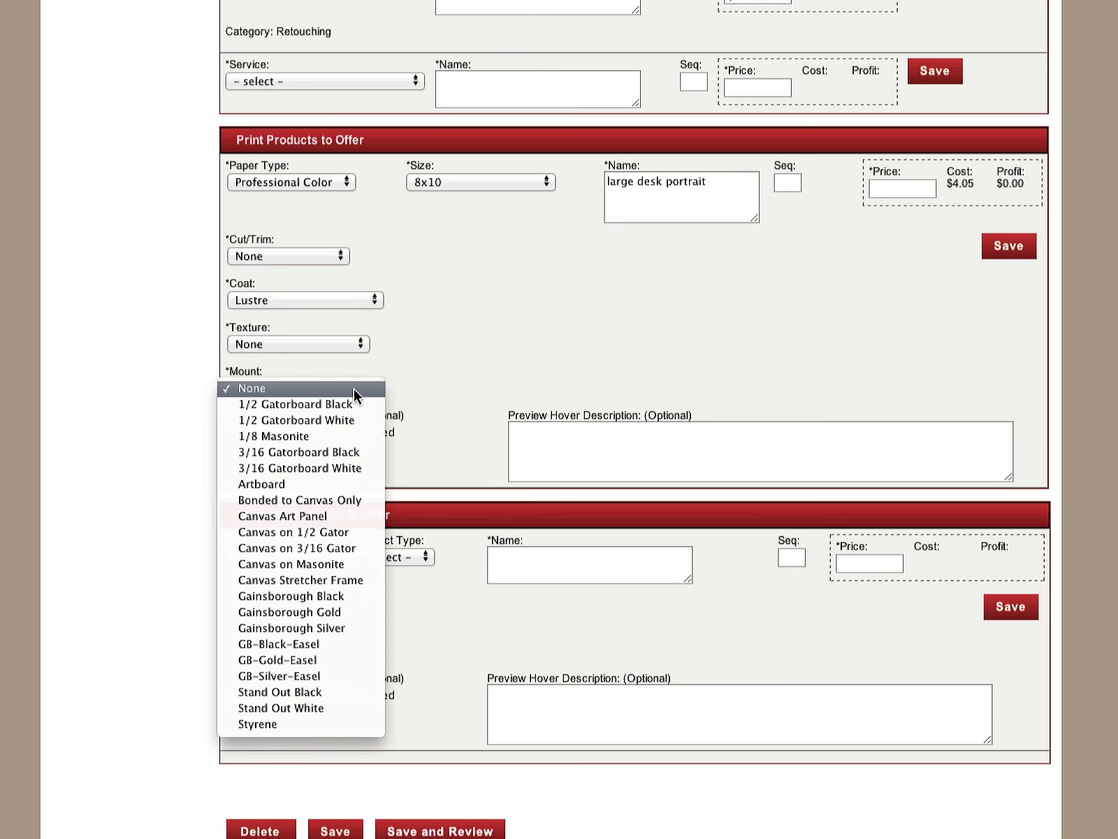
click(339, 488)
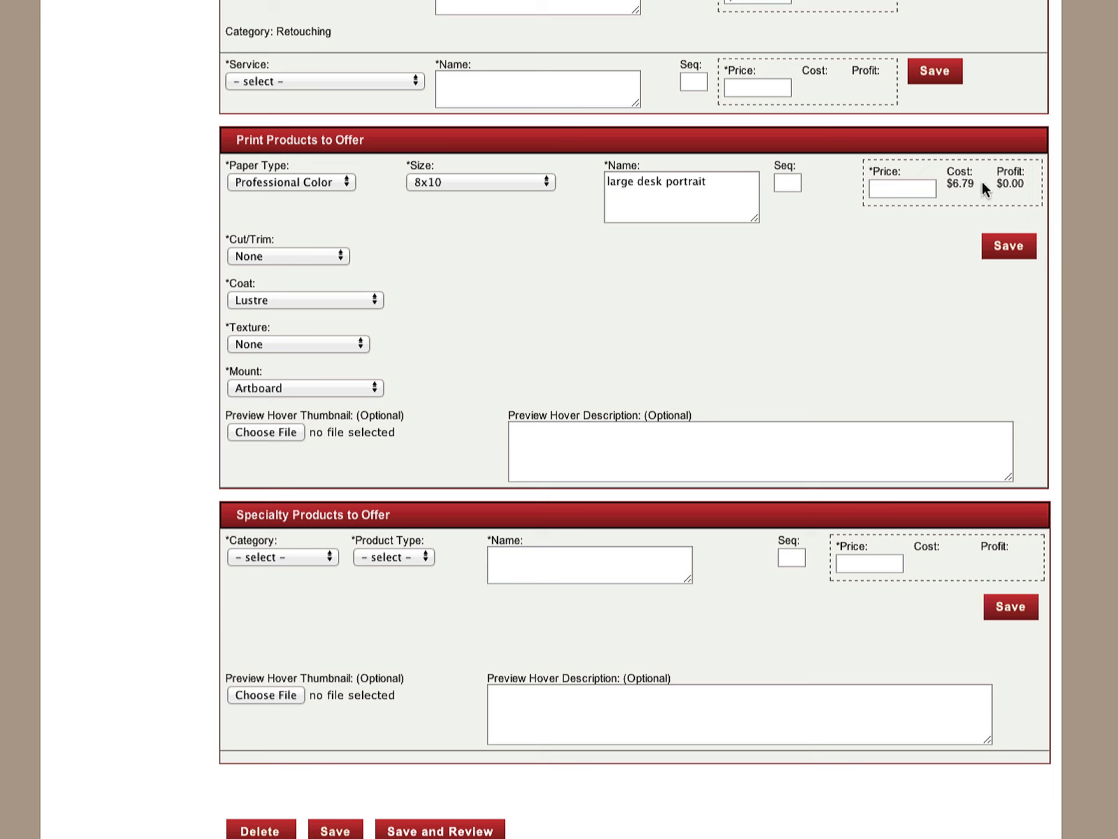
Set the 8x10 print product's price to 25.00 and save the product
click(893, 187)
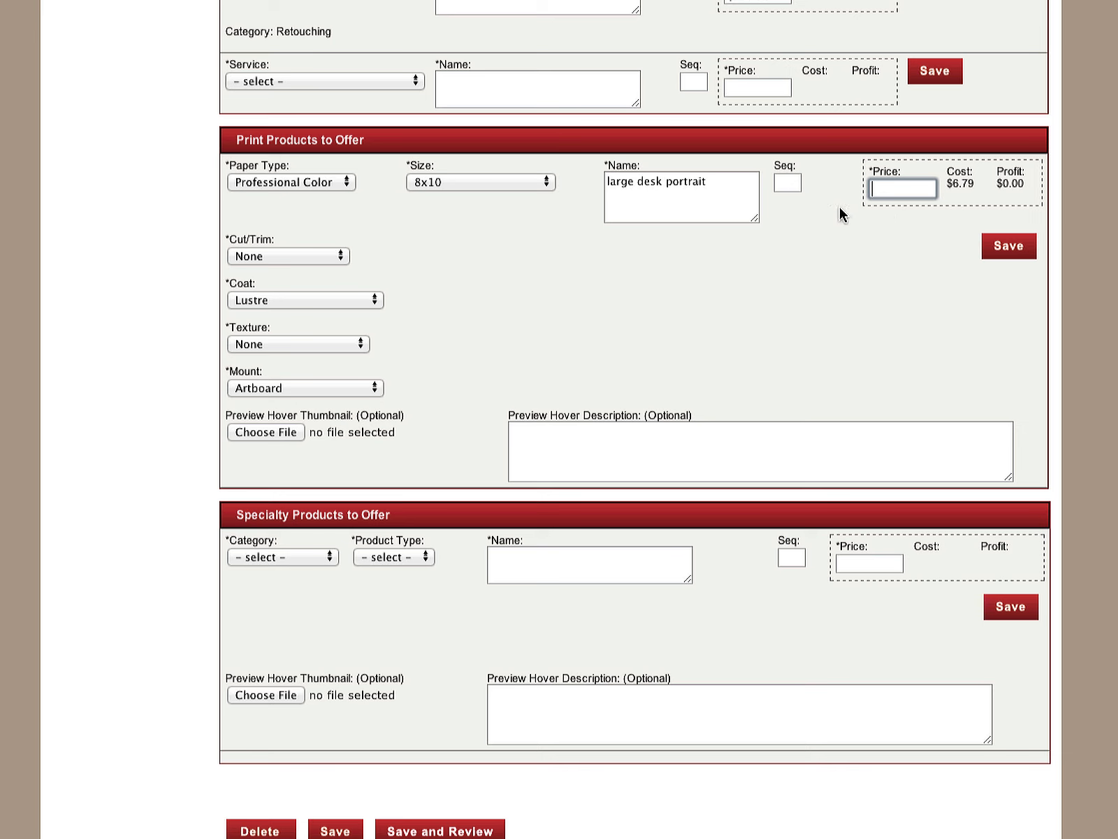
text(25.00)
click(1013, 250)
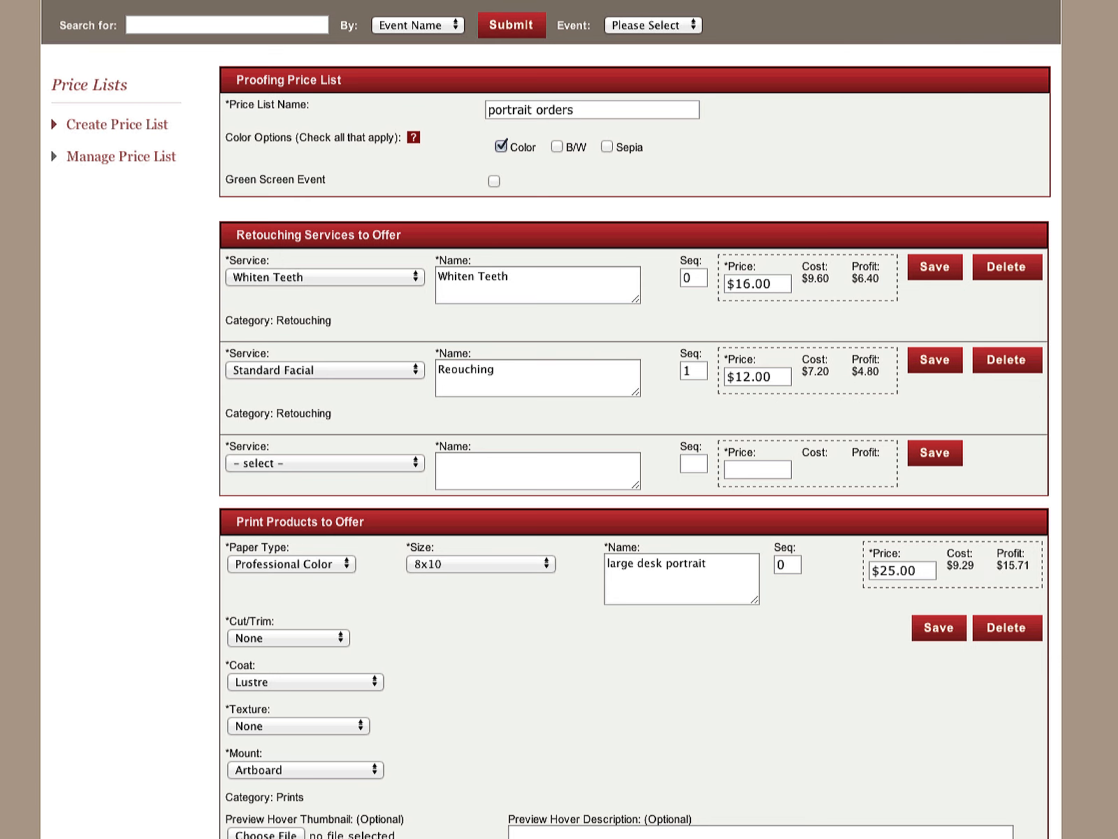
Fill in a second print product on Professional Color paper in size 5x7, named "small desk portrait"
scroll(551, 420, down, 5)
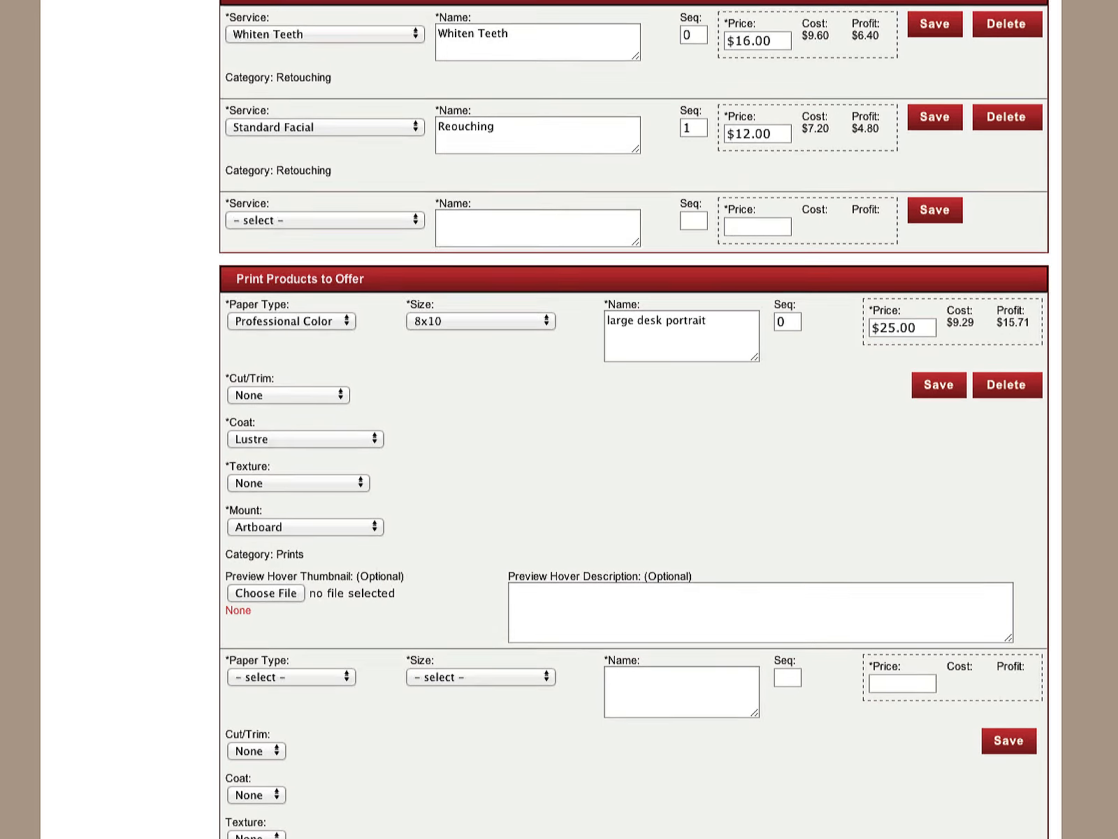
scroll(551, 420, down, 3)
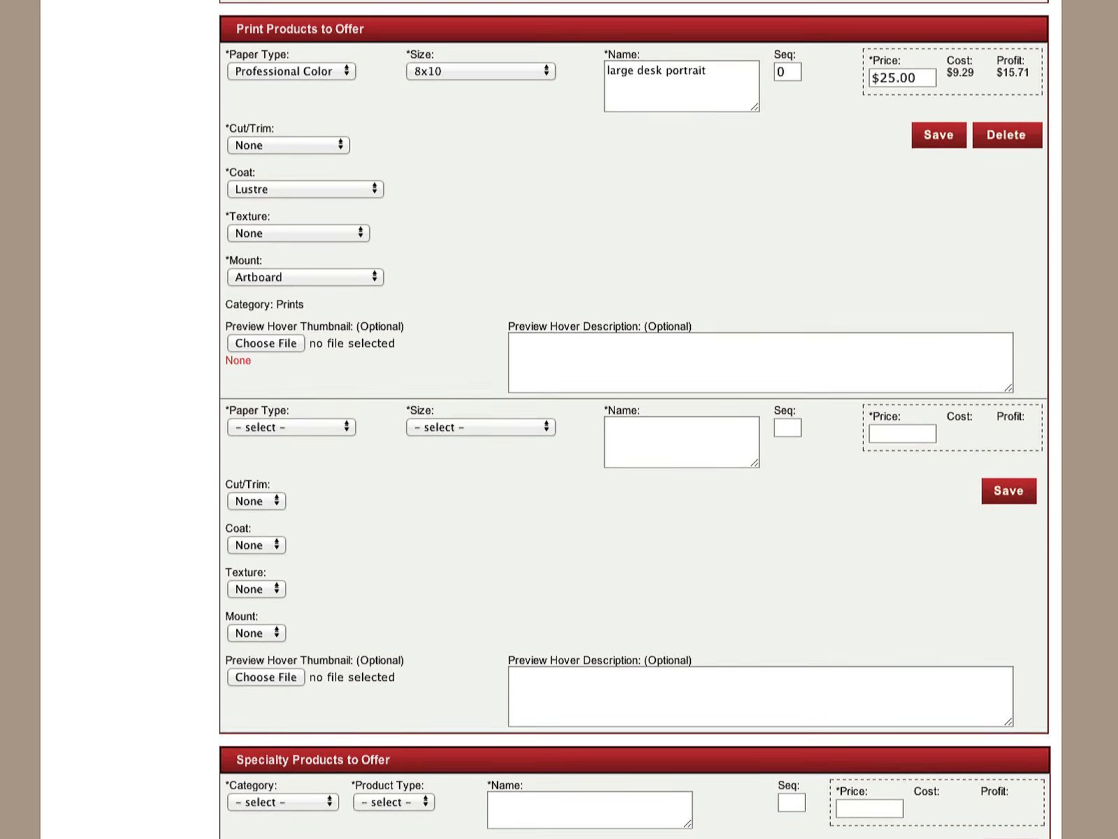
click(302, 402)
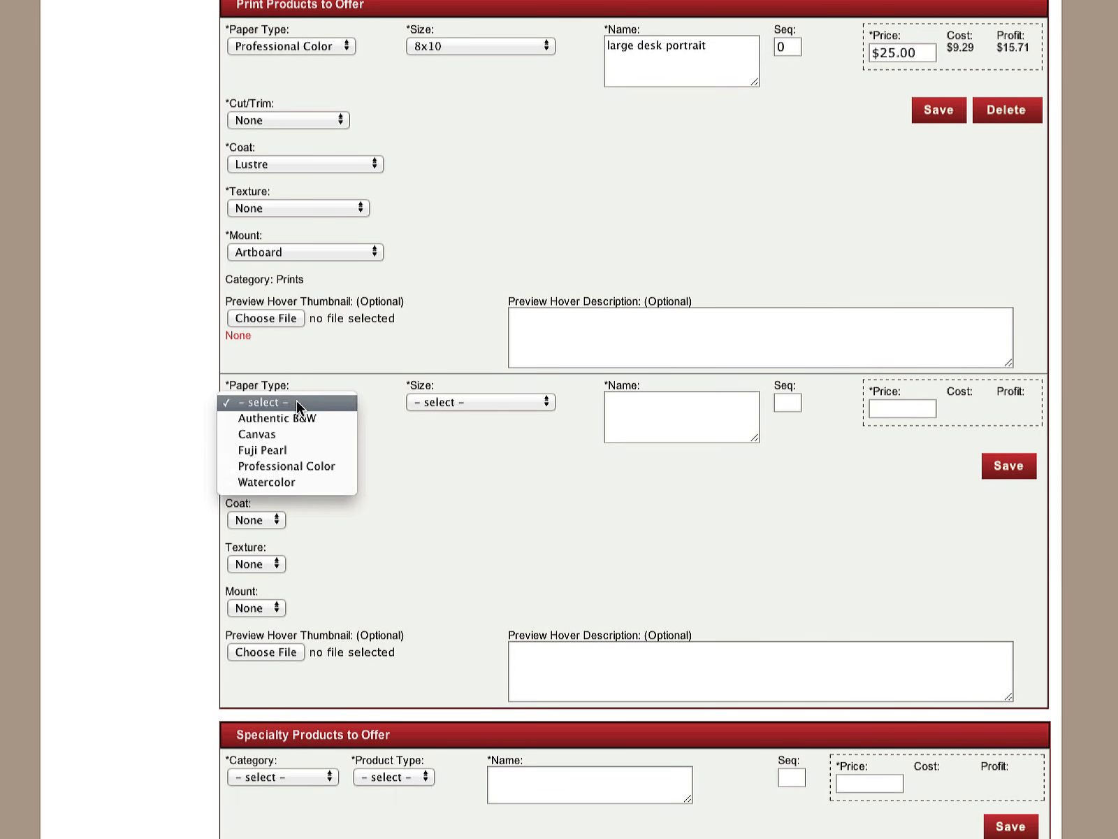
click(299, 464)
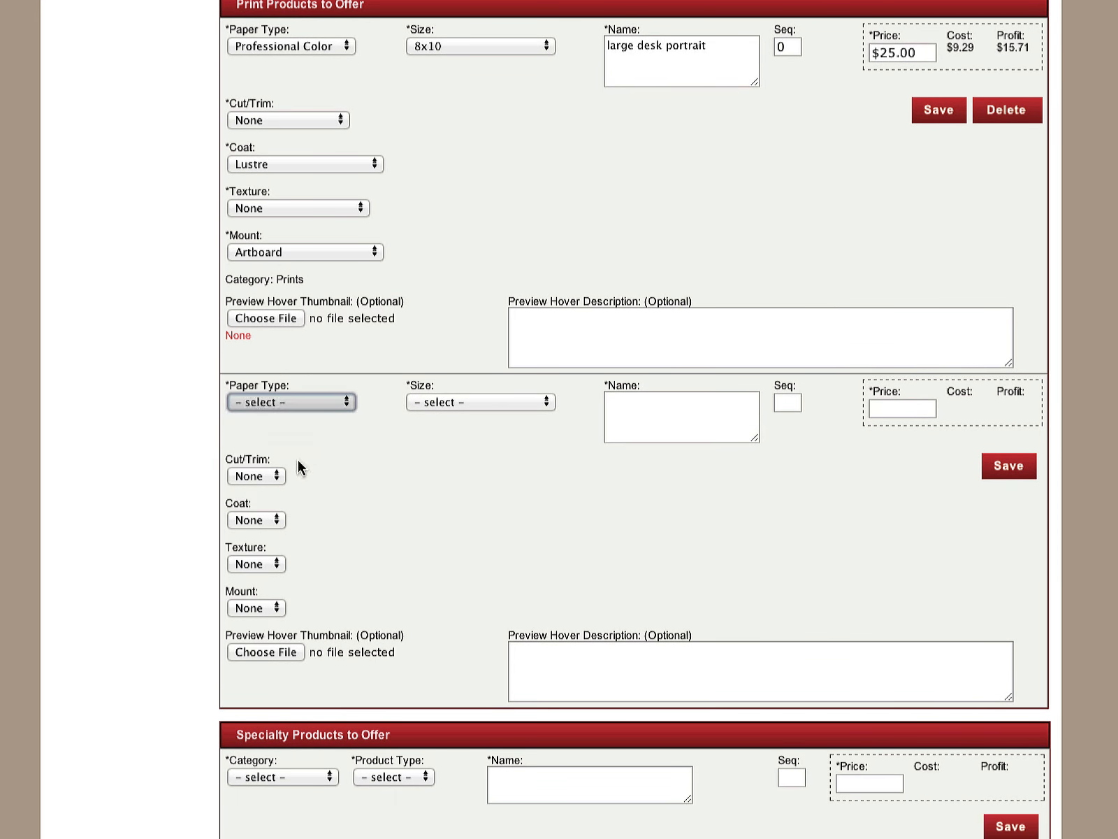
click(518, 403)
scroll(514, 719, down, 5)
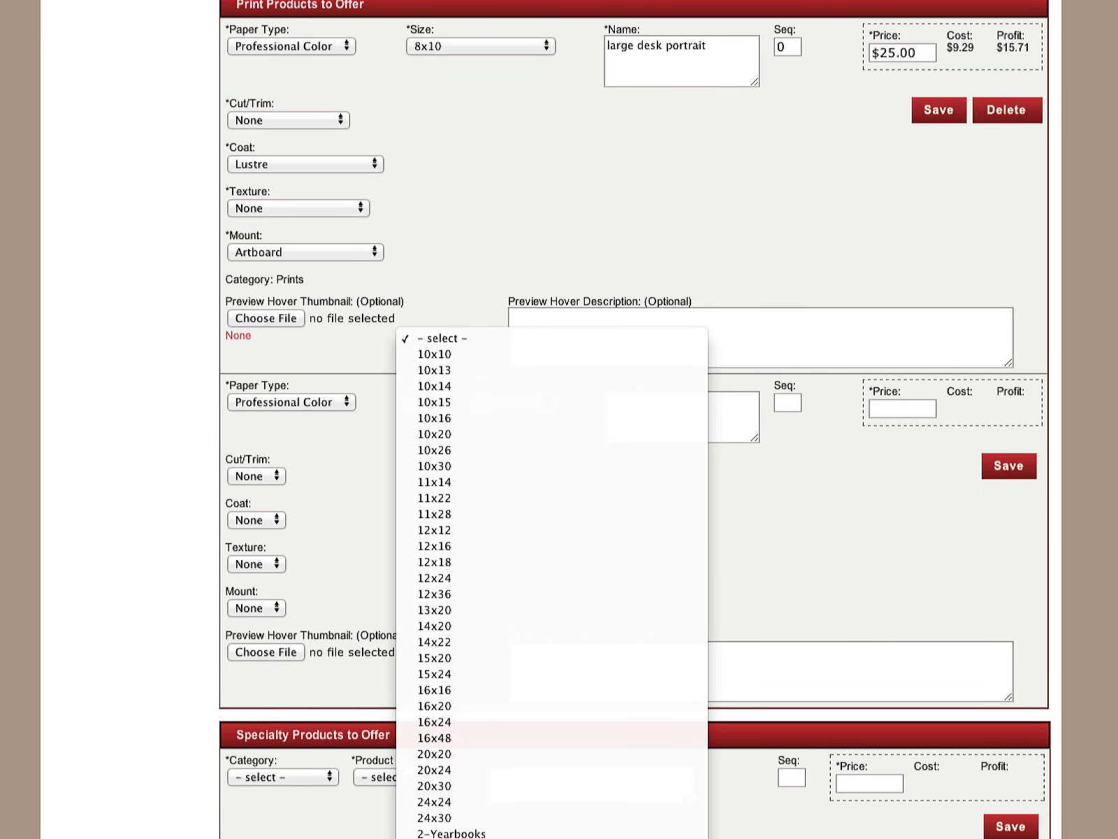
scroll(529, 769, down, 5)
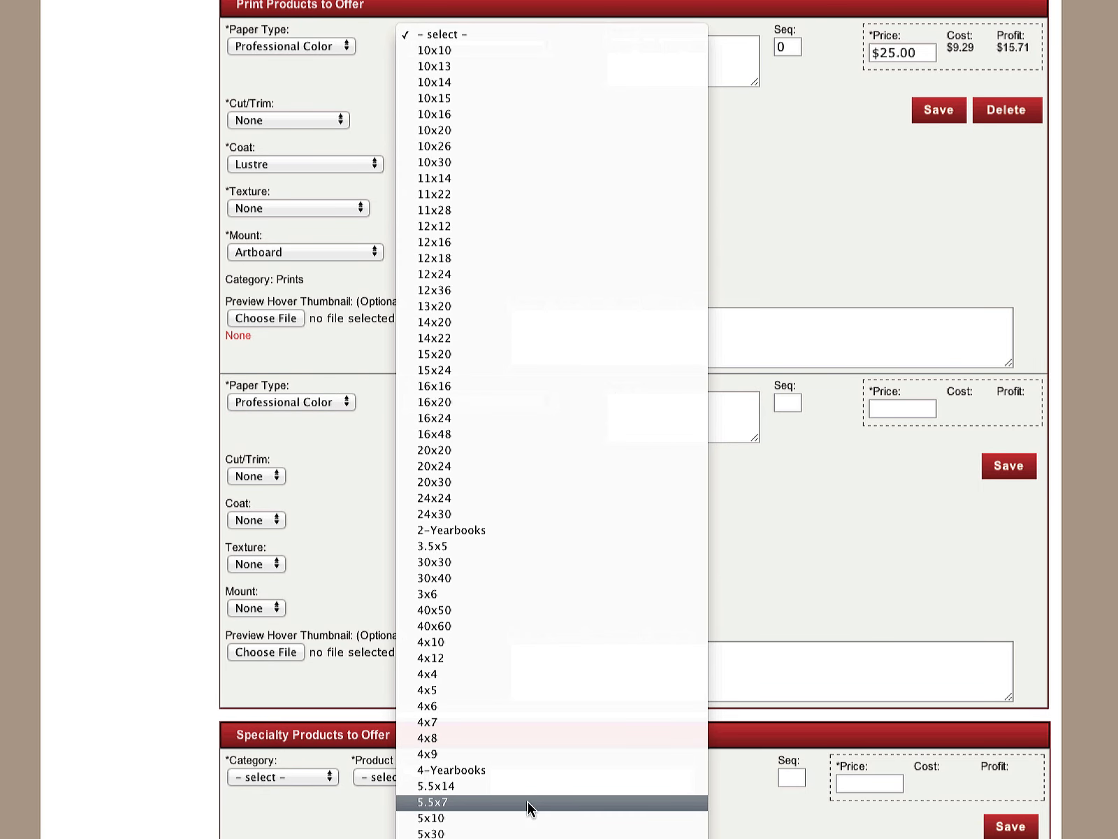
click(529, 801)
Give the 5x7 print product an Artboard mount, set its price to 20 and save it
click(259, 609)
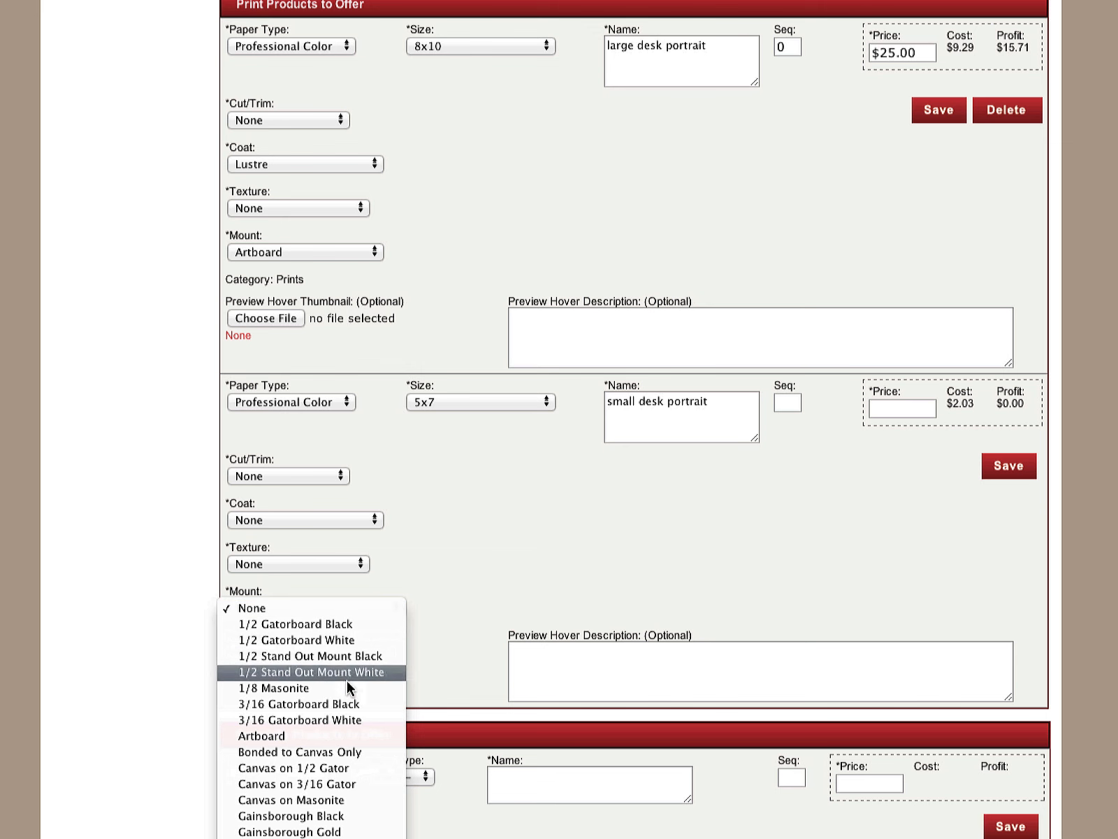
click(334, 735)
click(894, 411)
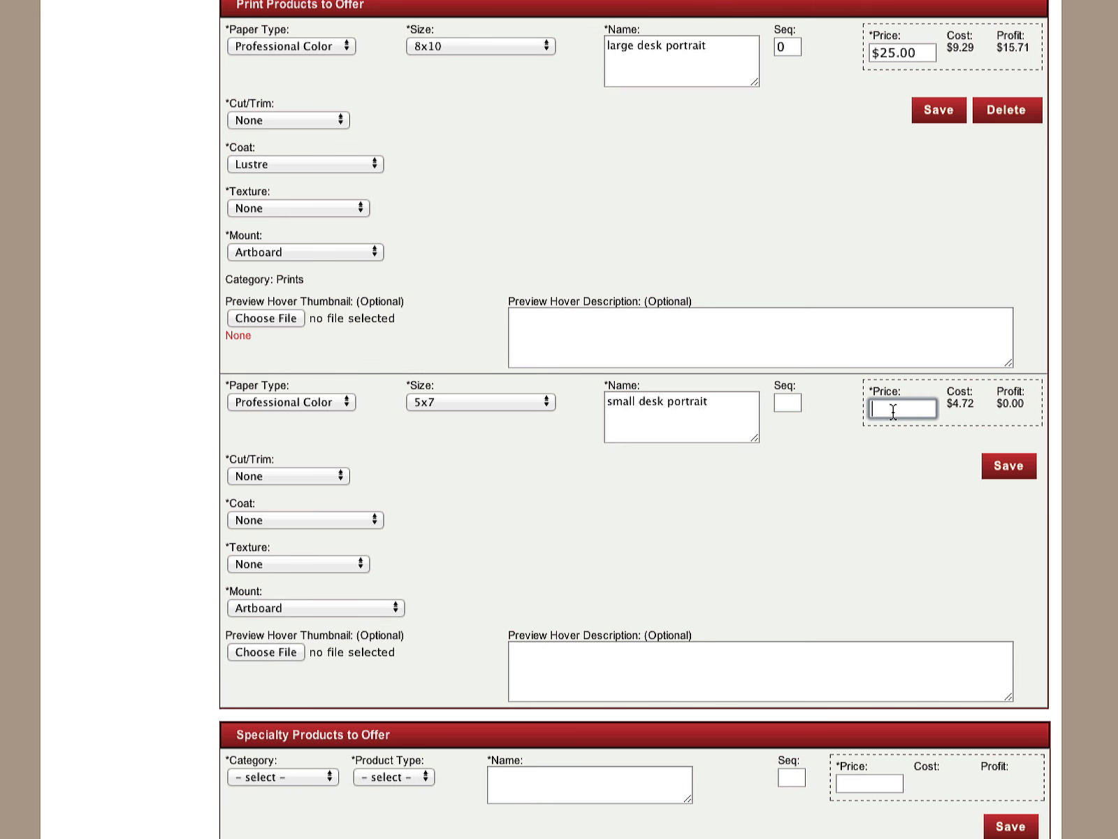
text(20)
key(Return)
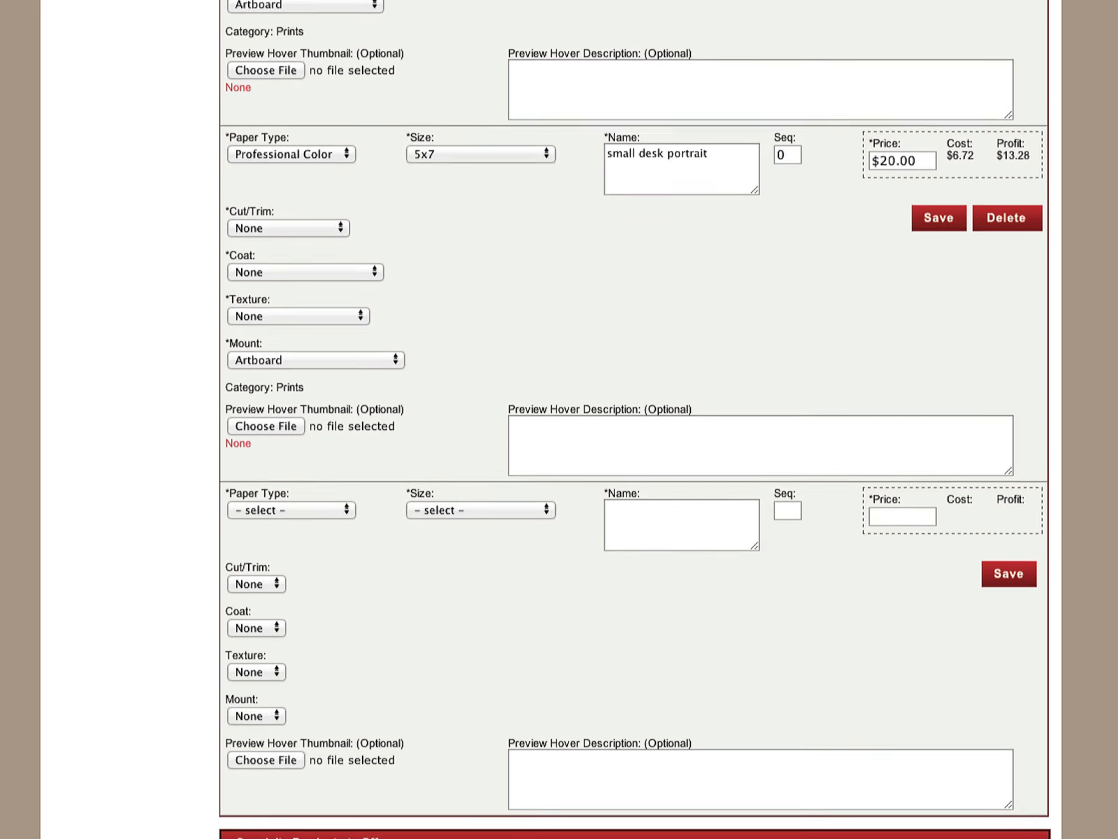
Fill in a specialty product in the Jewelry category with product type Irene Necklace, named "Irene Necklace"
scroll(908, 524, down, 1)
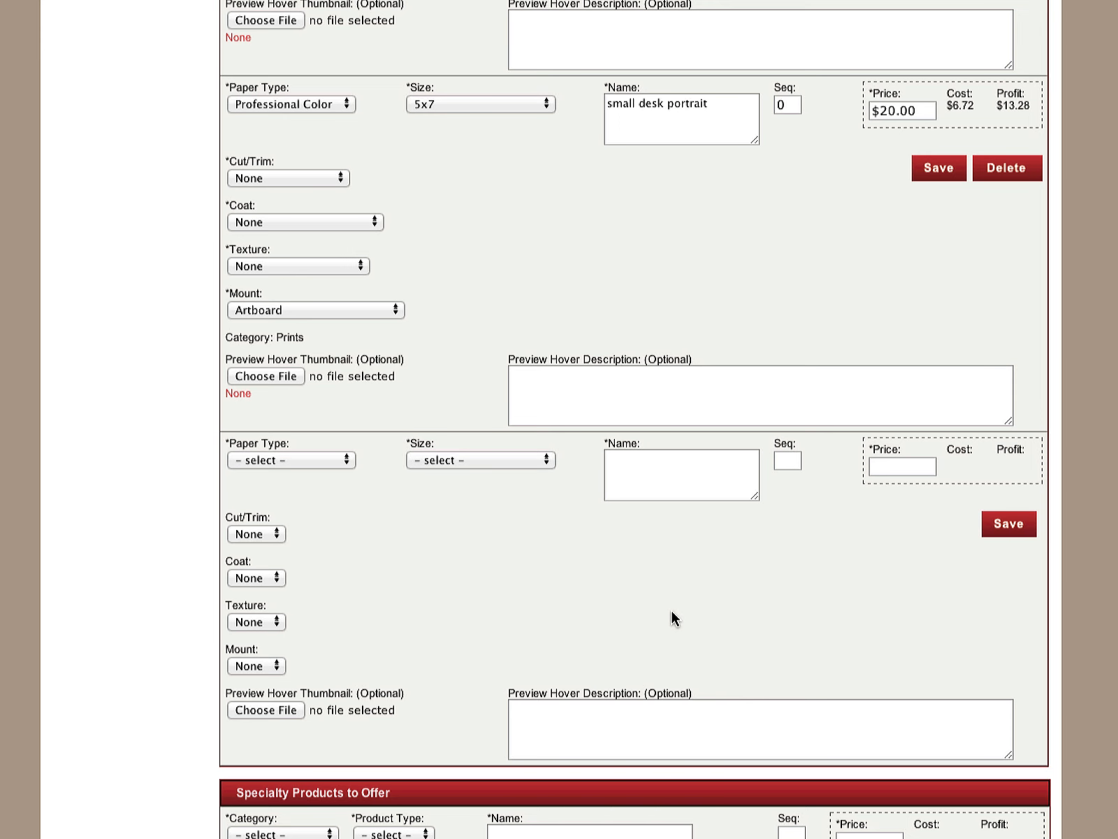
scroll(634, 419, down, 4)
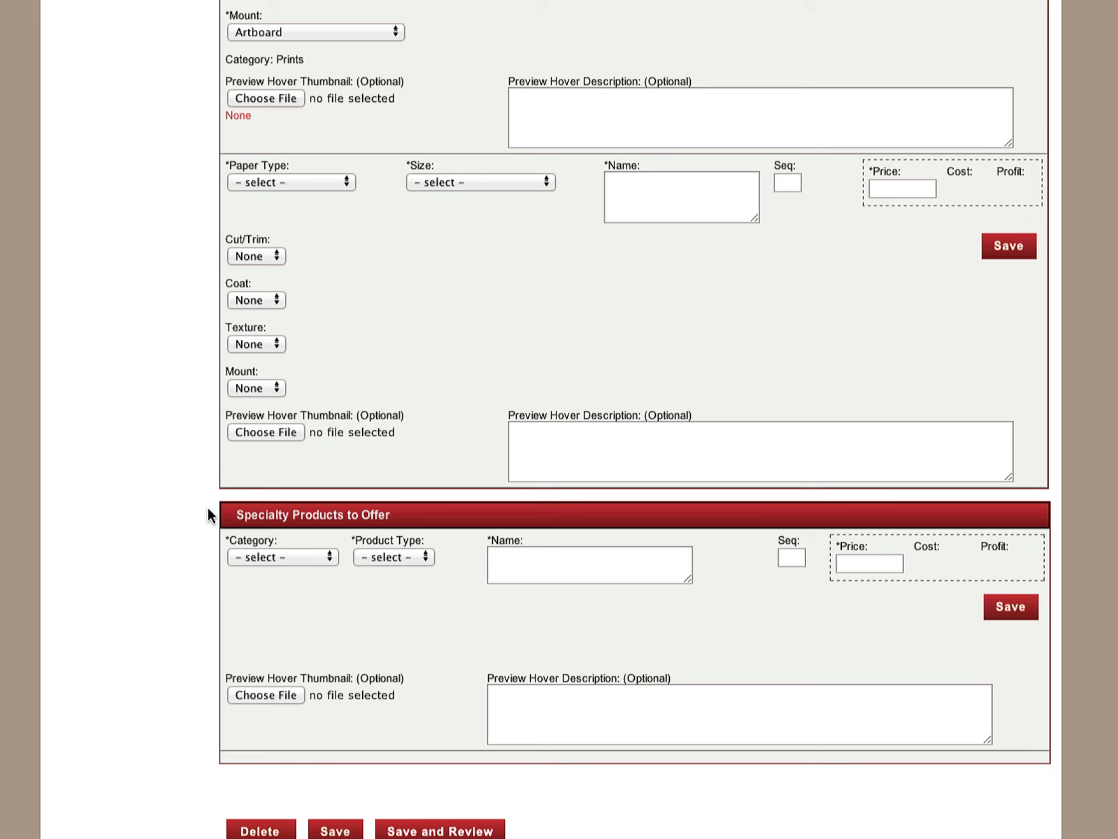
click(305, 558)
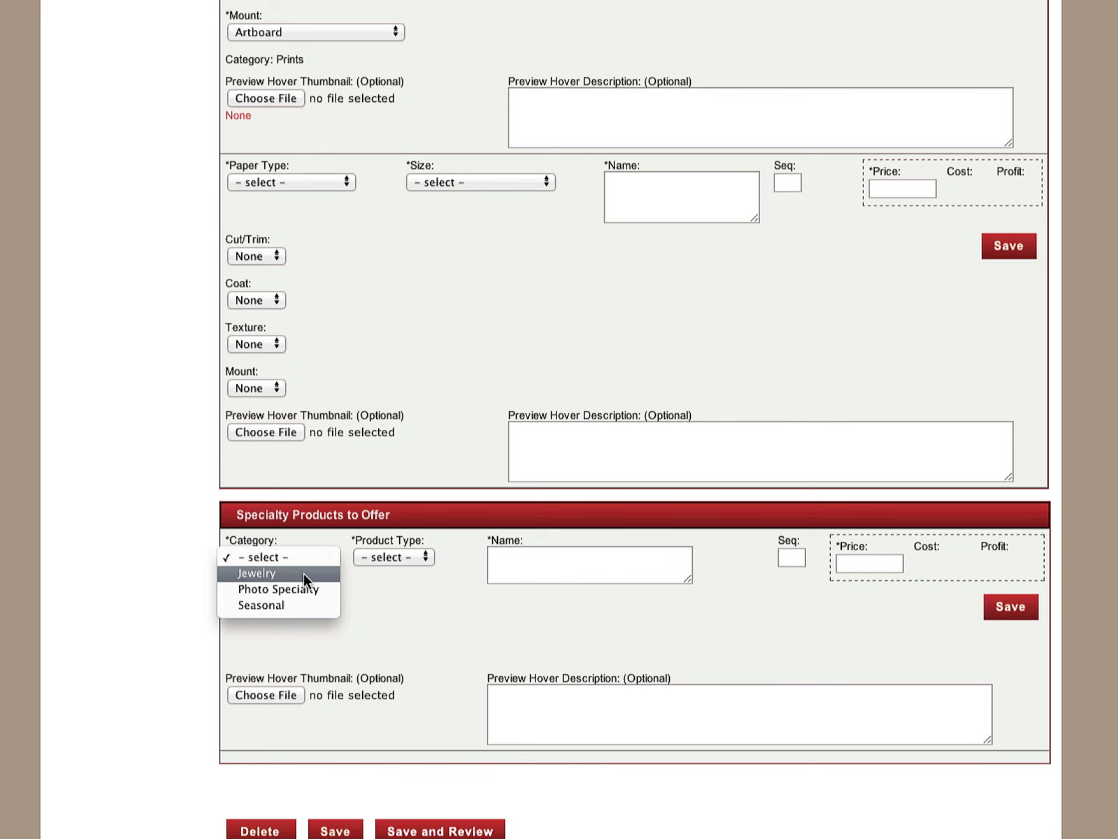
click(304, 572)
click(440, 574)
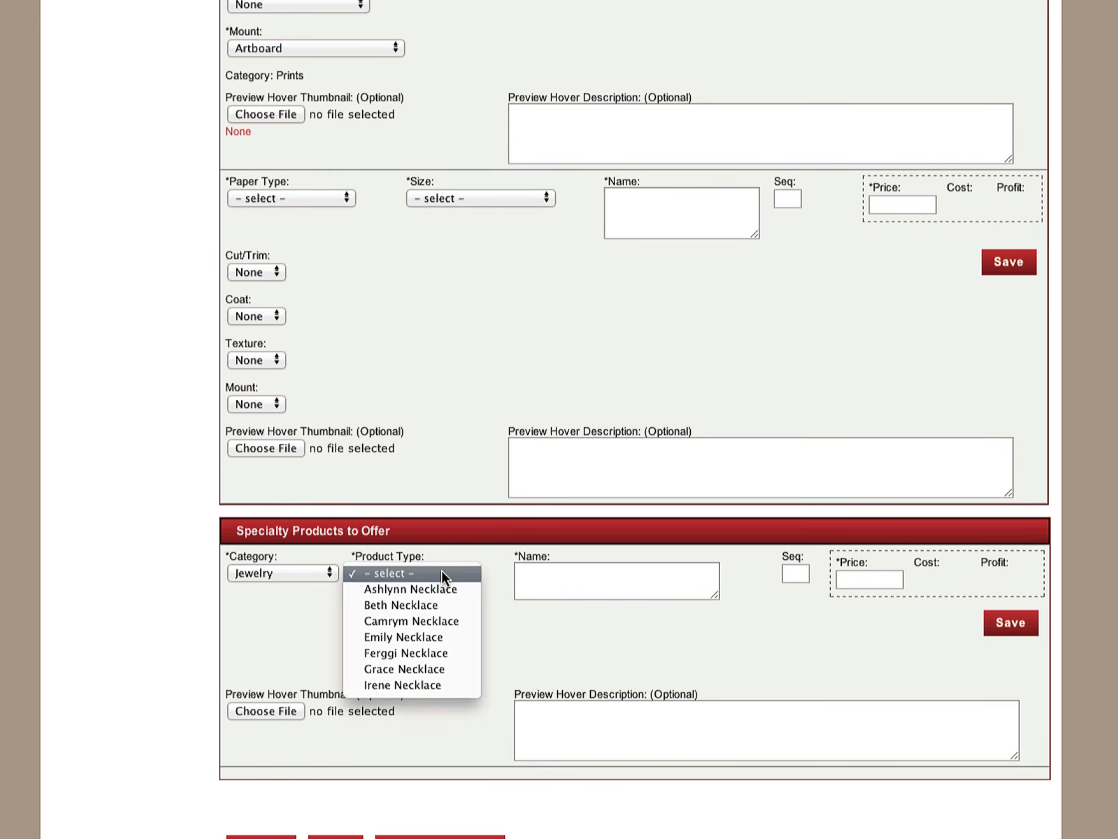
click(442, 685)
click(561, 579)
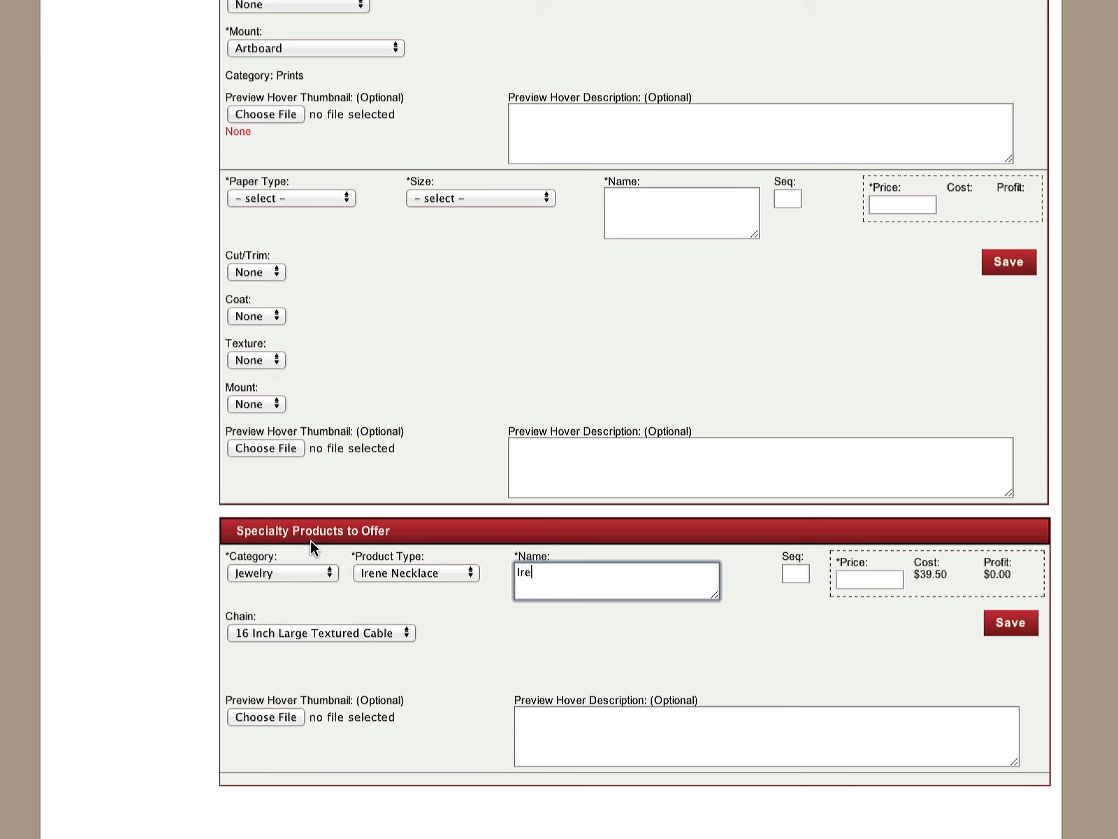
Set the necklace's price to 75.00, choose the 16 Inch Large Textured Cable chain and save the product
click(858, 578)
text(75.)
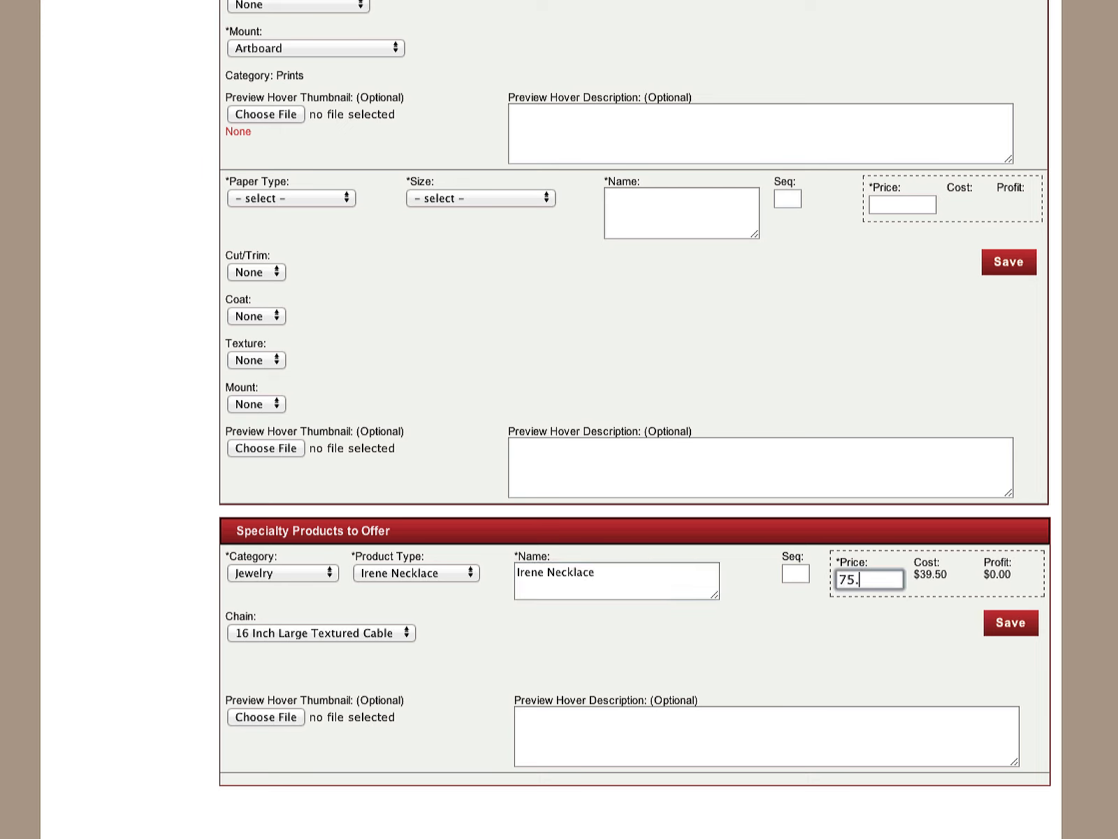
text(00)
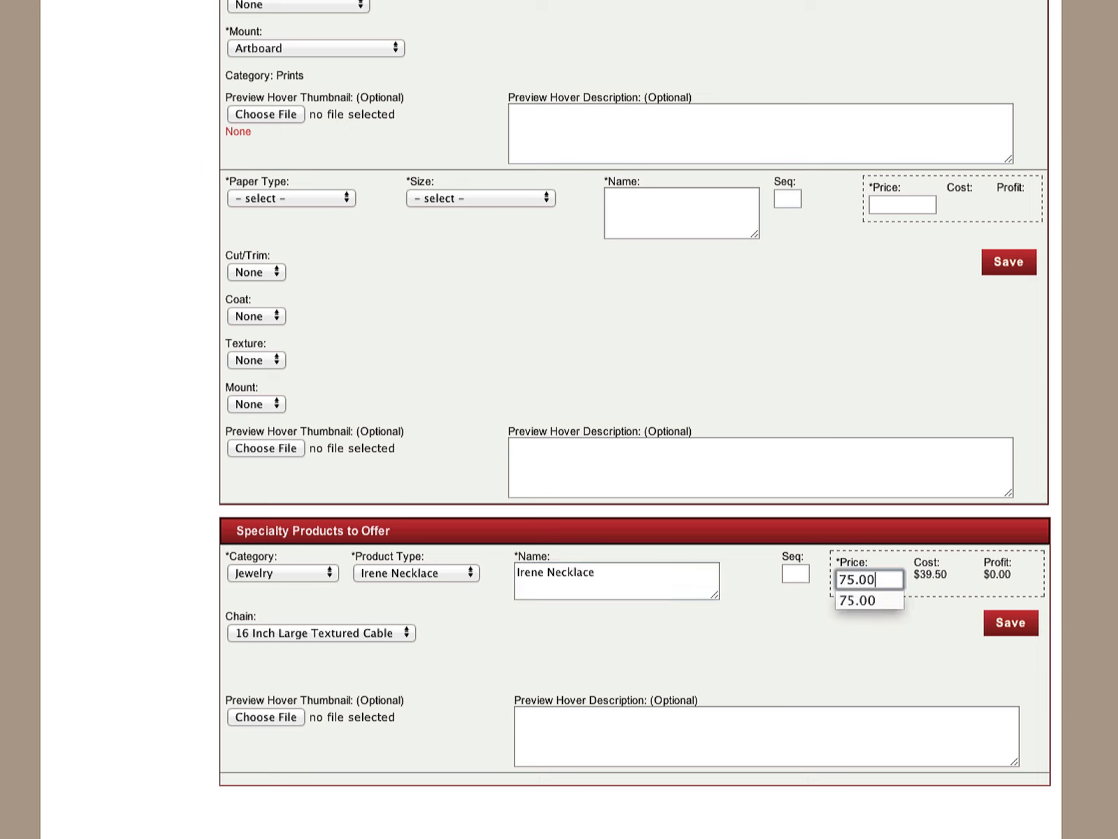
click(392, 633)
click(358, 638)
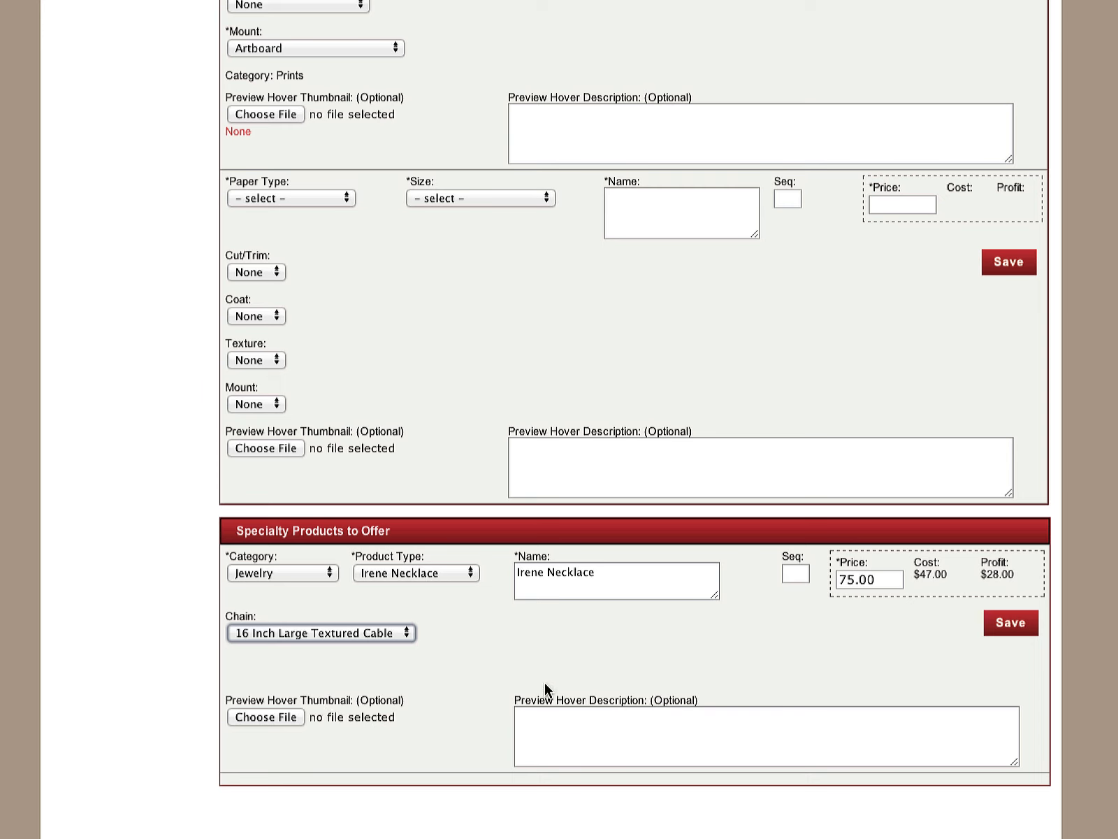
click(1015, 624)
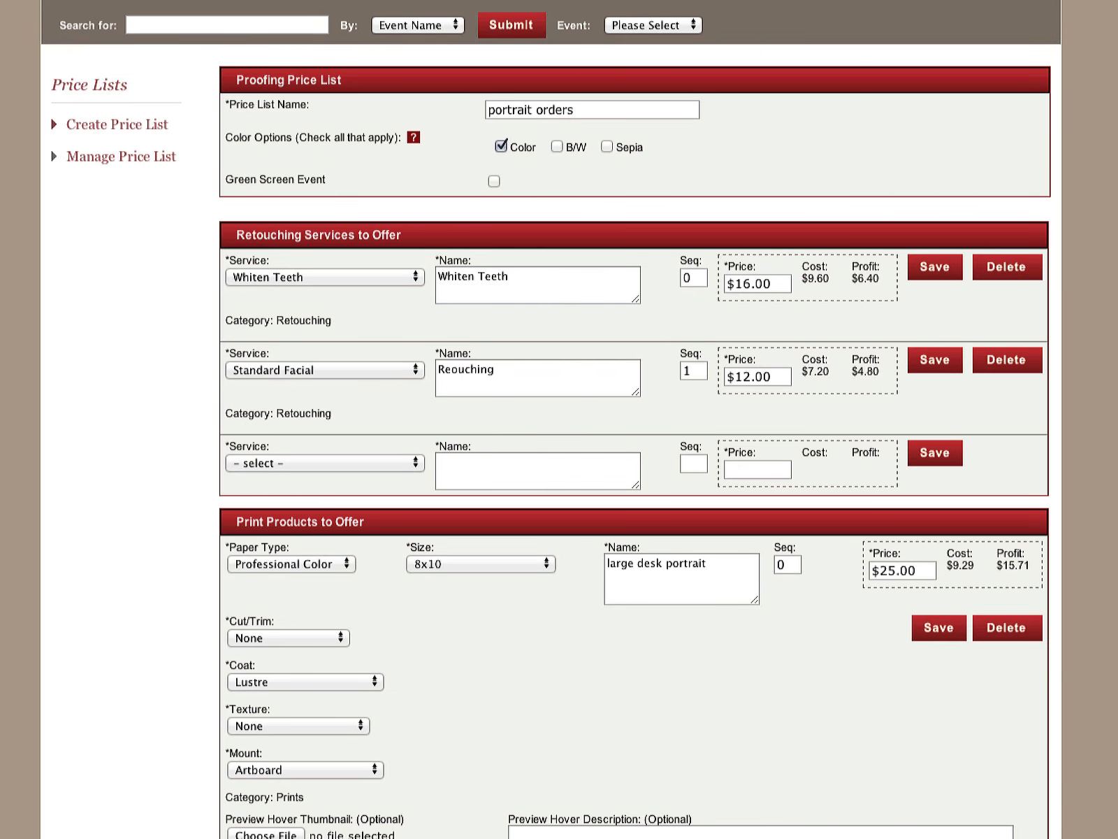
Fill in a second specialty product in the Photo Specialty category with type Heart Key Ring, named "Heart Shaped Key Ring"
scroll(635, 419, down, 16)
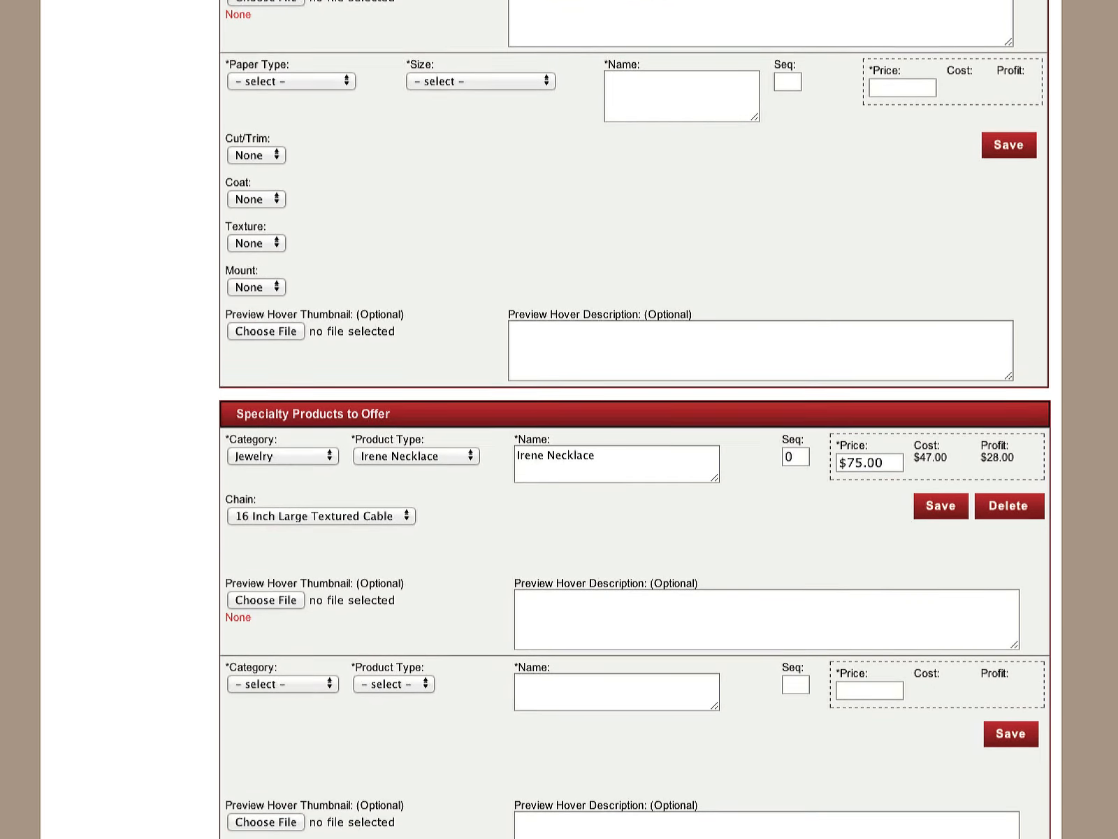
scroll(940, 799, down, 2)
click(287, 619)
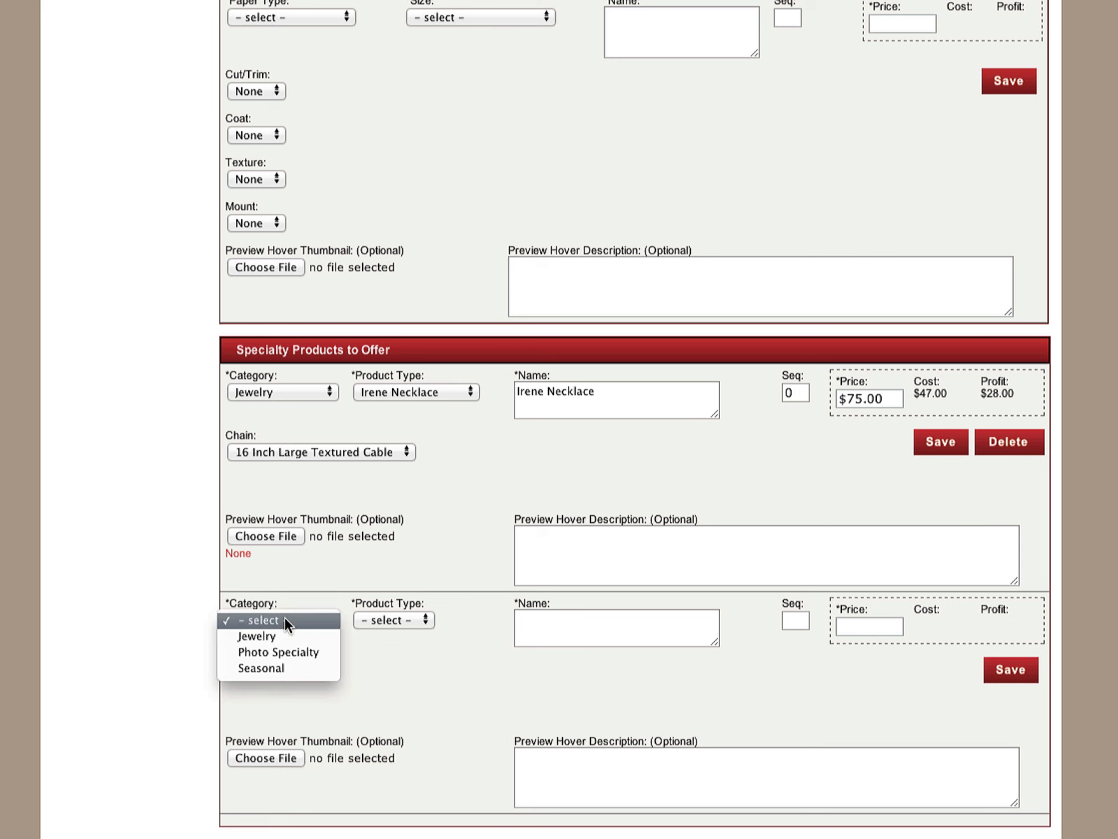
click(298, 651)
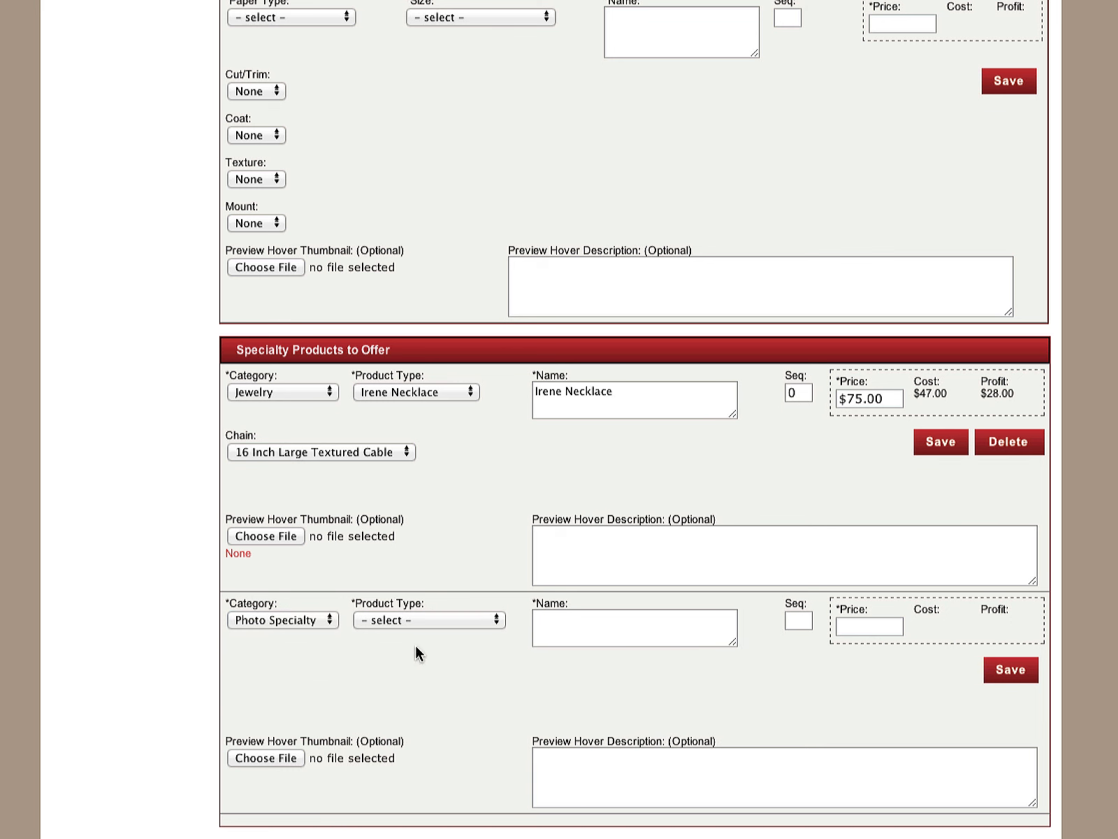
click(432, 621)
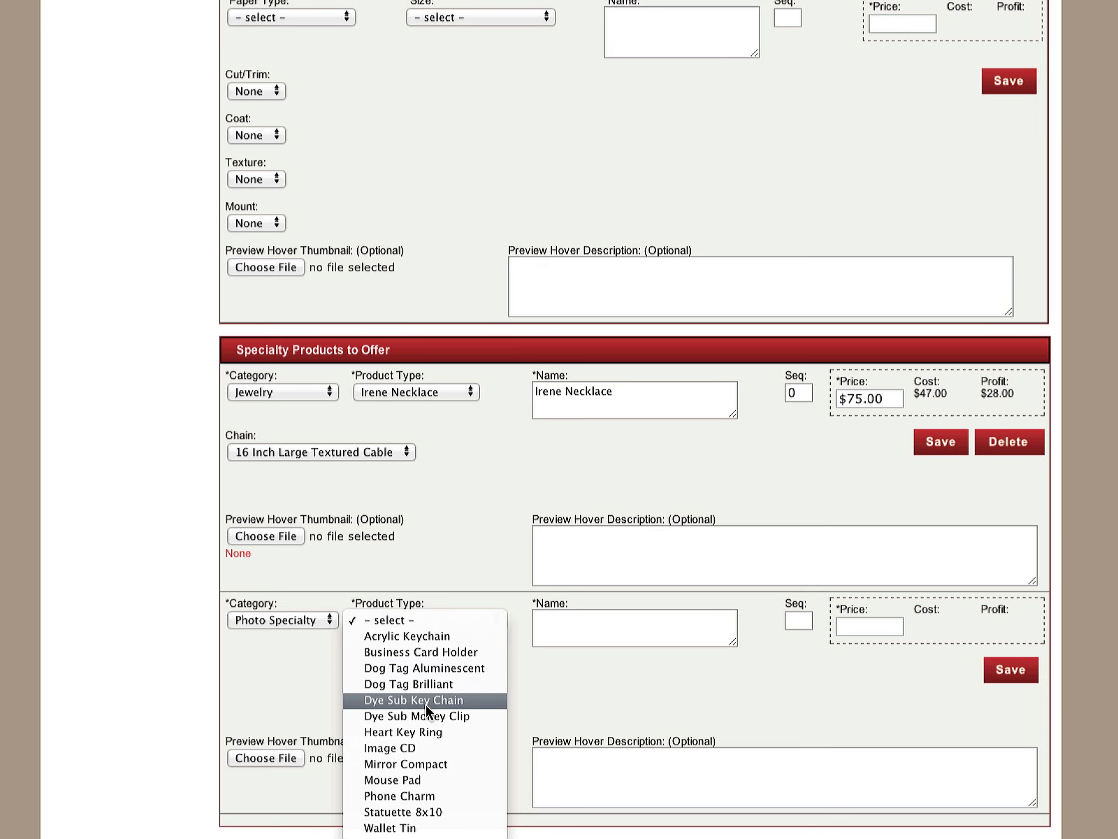
click(441, 730)
click(568, 632)
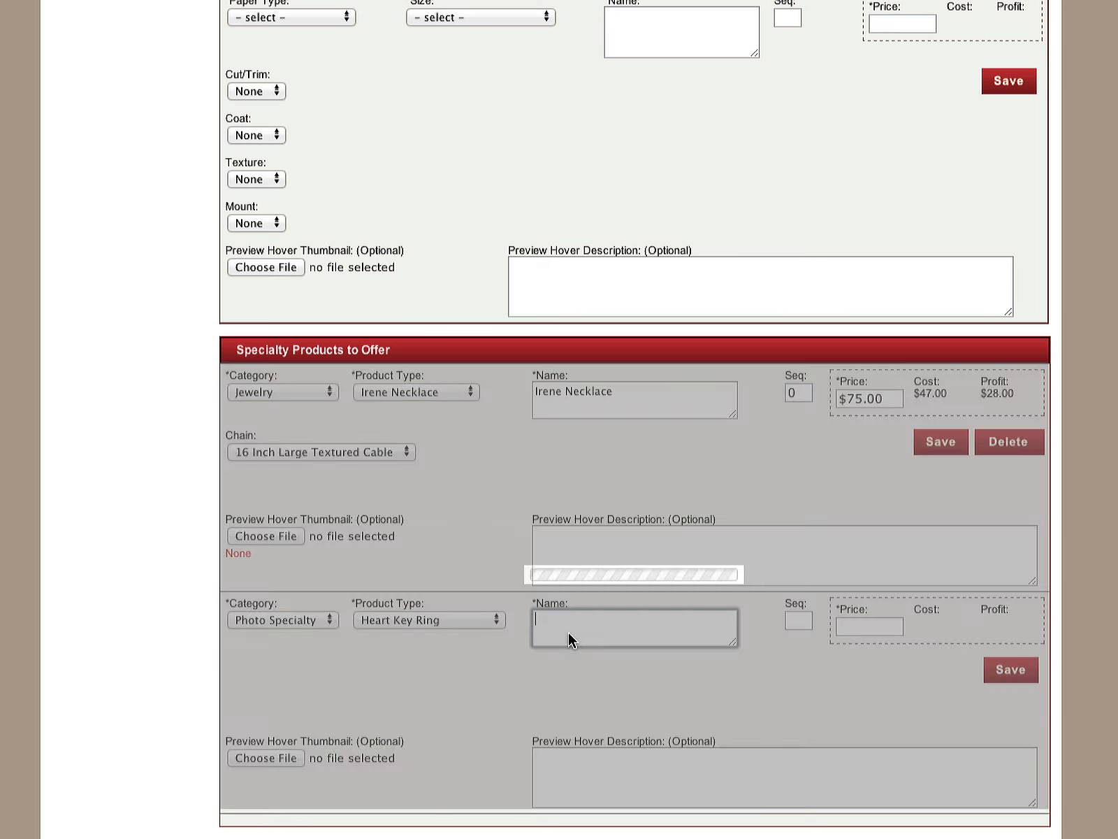
Set the heart key ring's price to 65.00 and save the product
click(850, 620)
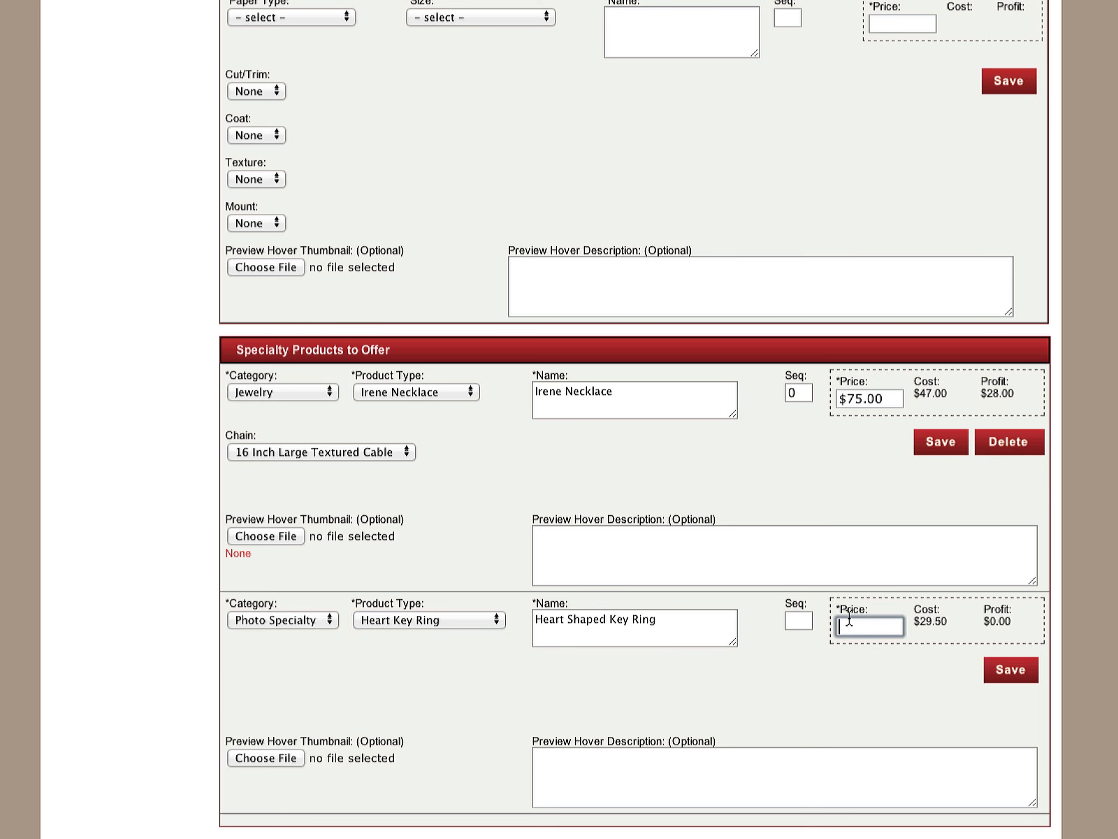
text(65.00)
click(1009, 674)
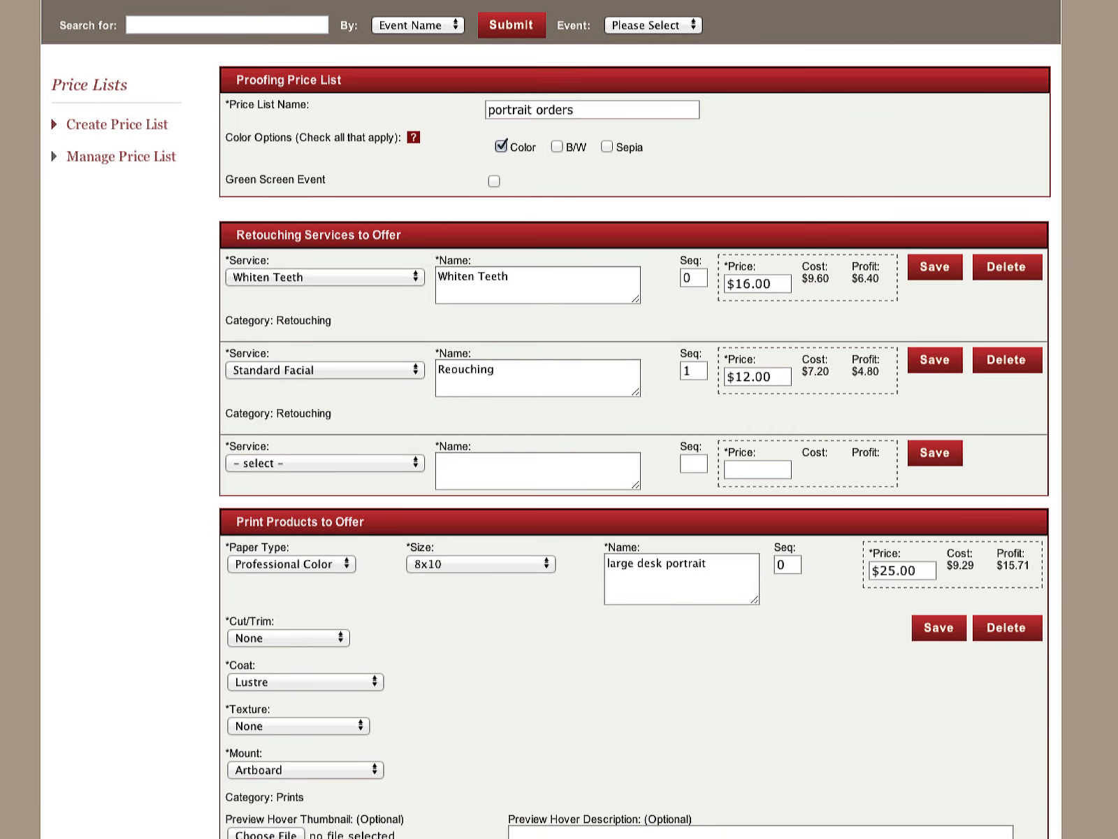
Save the complete "portrait orders" price list
scroll(552, 419, down, 15)
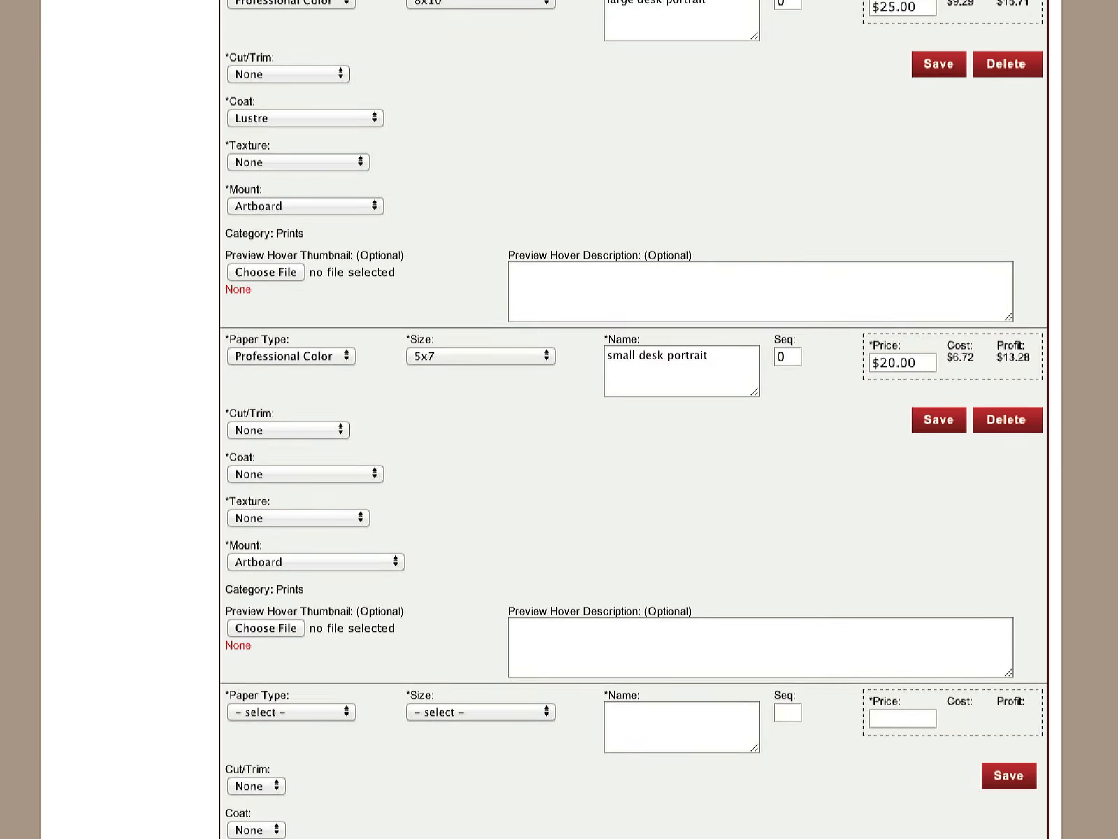
scroll(552, 420, down, 8)
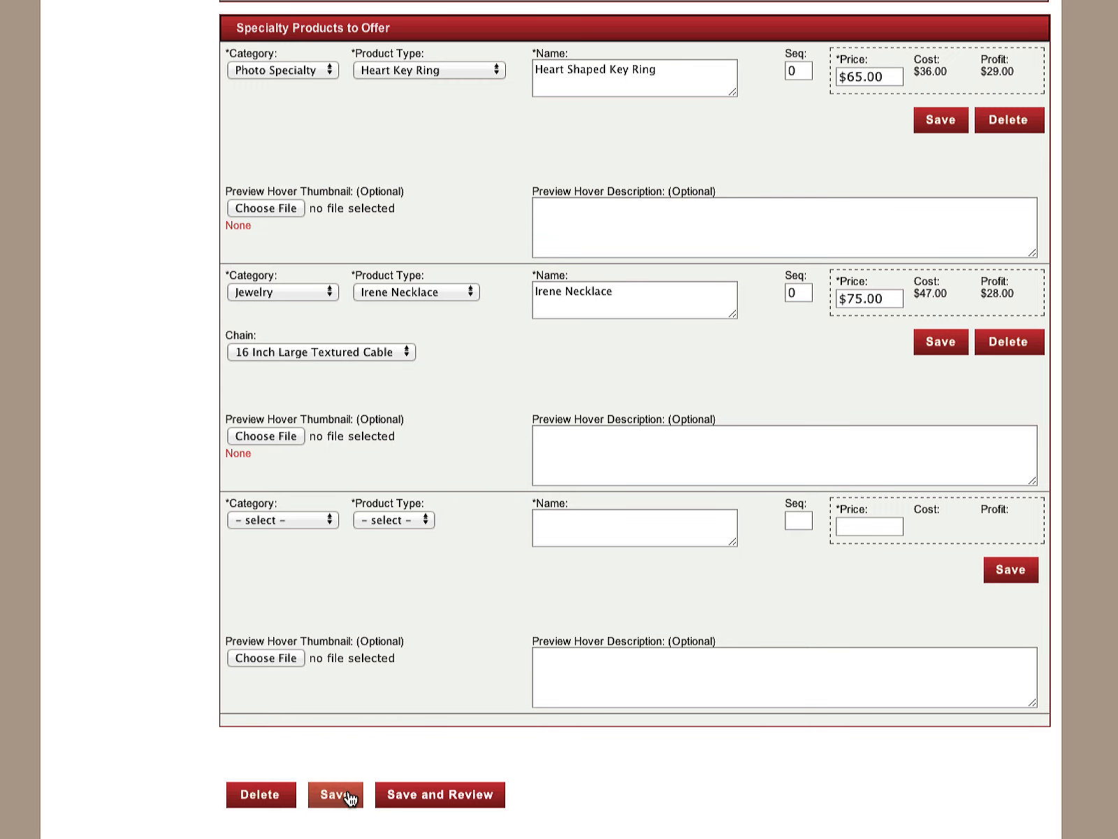
click(348, 797)
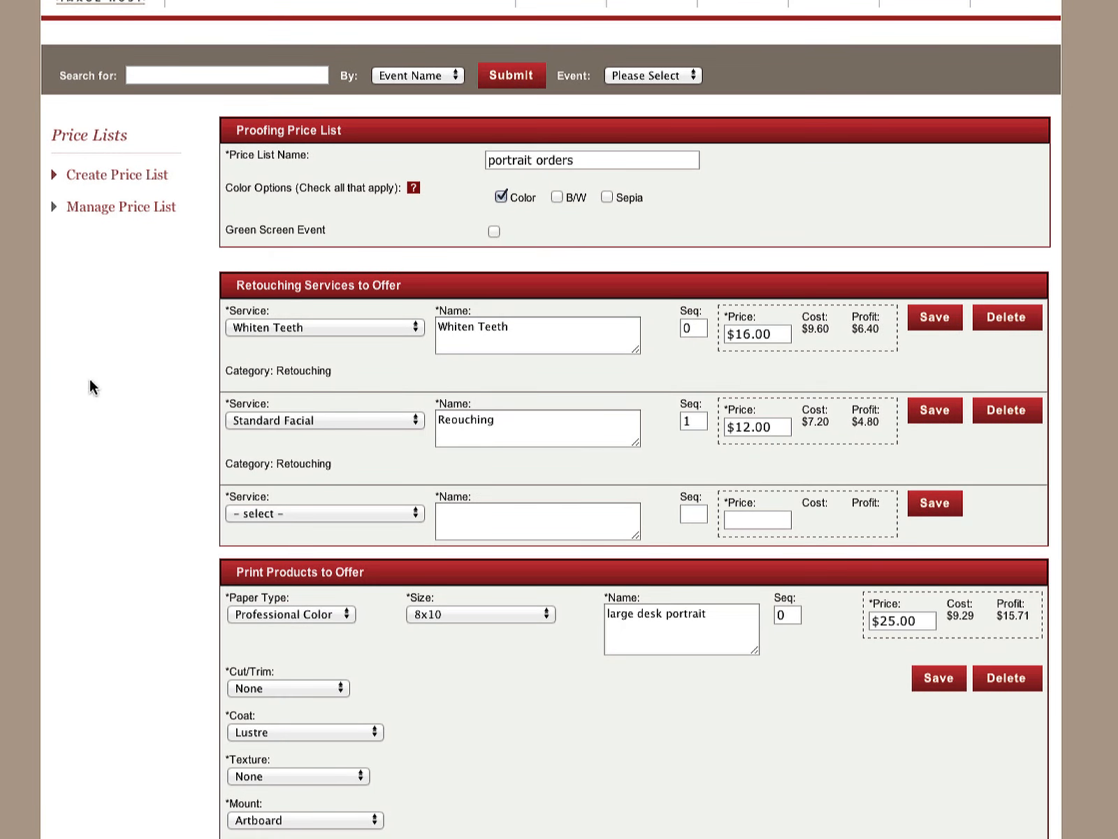
Open the saved "portrait orders" price list from the managed lists and review its retouching, print and specialty product details
click(110, 211)
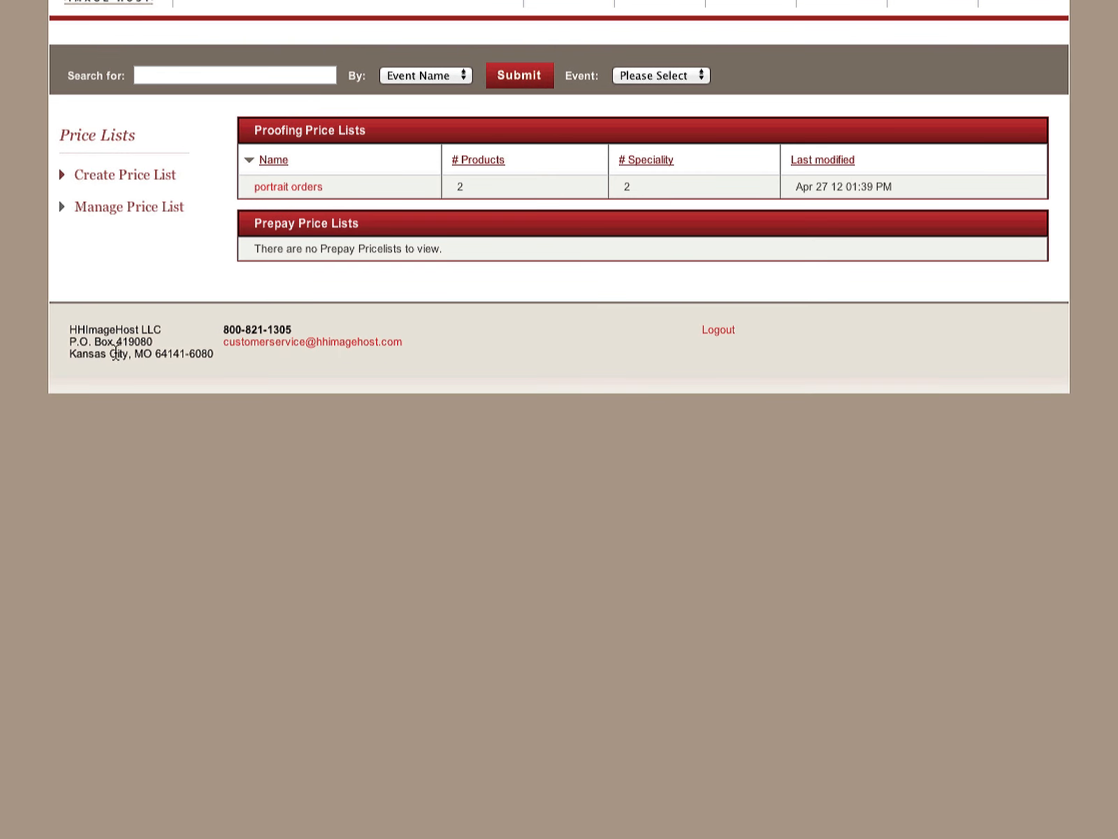
click(294, 189)
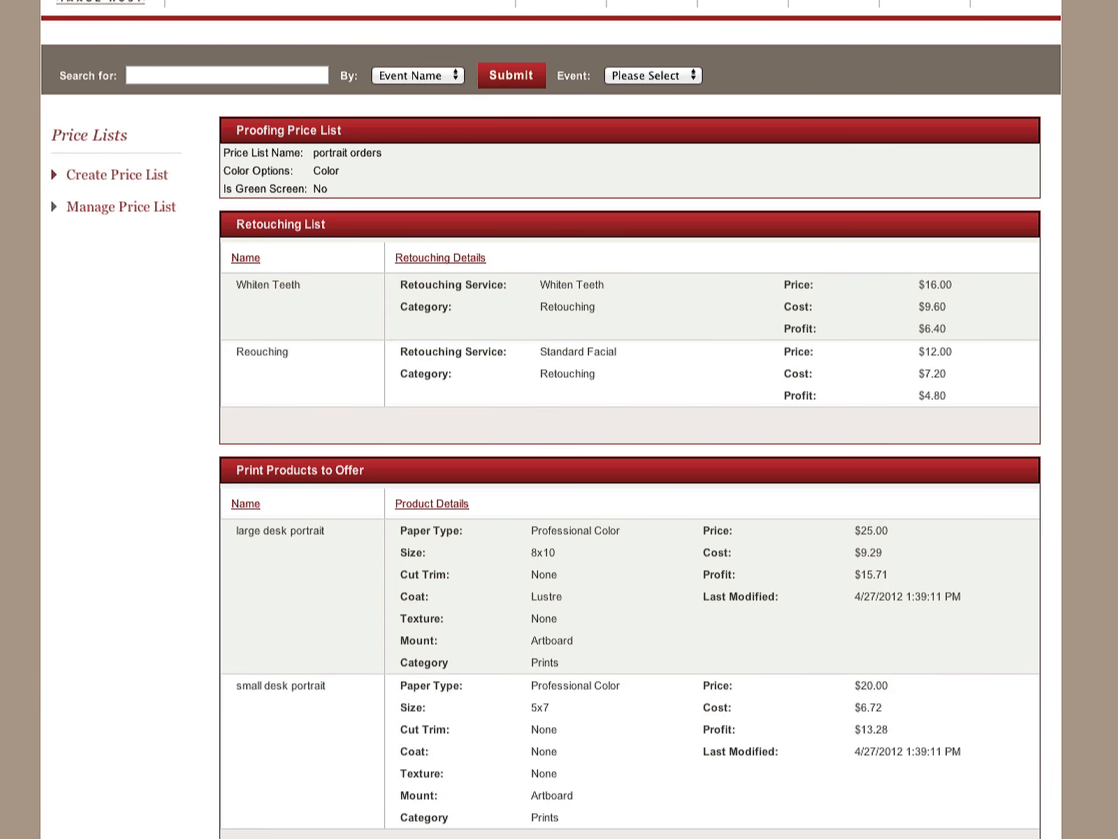
scroll(559, 419, down, 3)
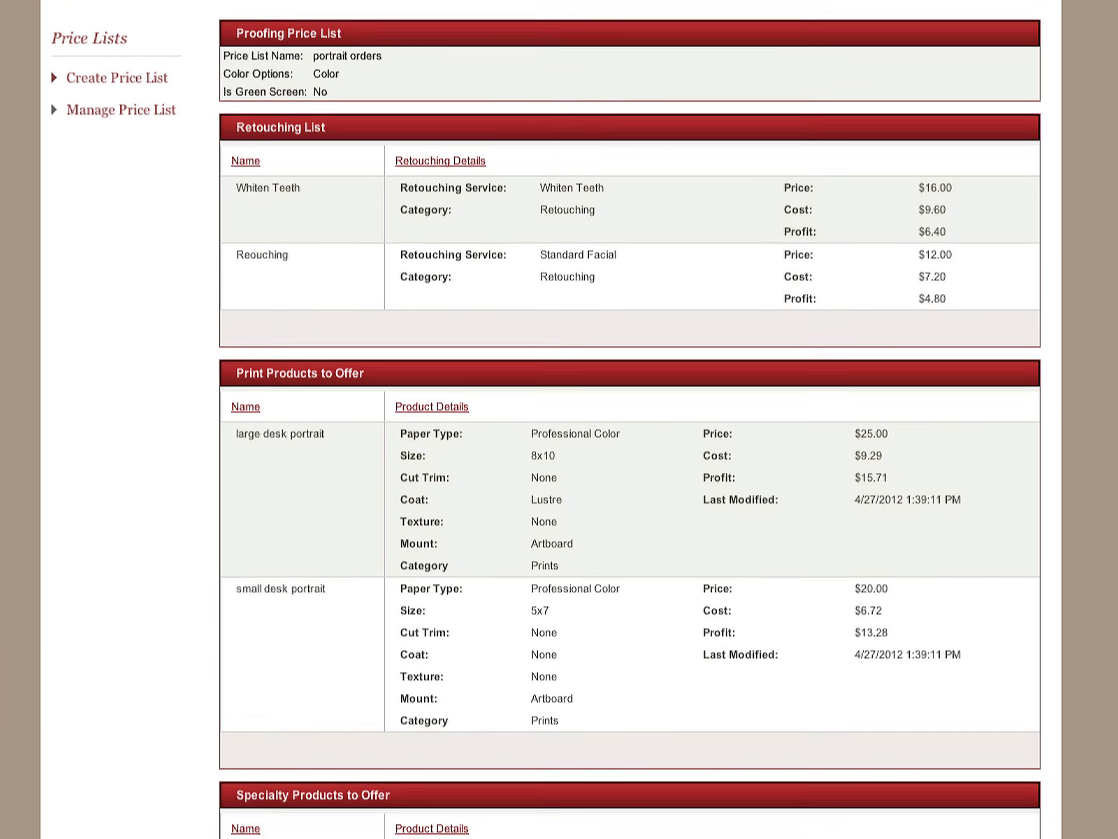
scroll(839, 230, down, 1)
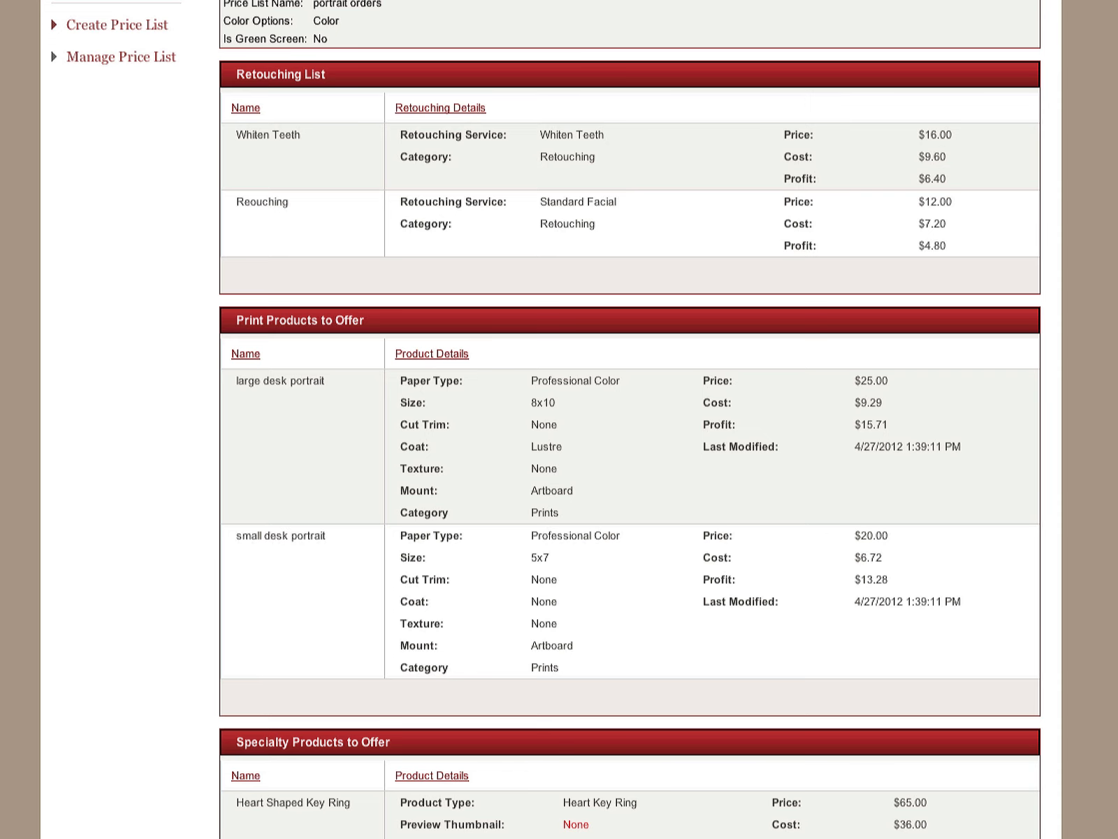
Return to editing the price list and fill in a third print product on Professional Color paper, size 11x14, named "small wall portrait"
scroll(629, 419, down, 5)
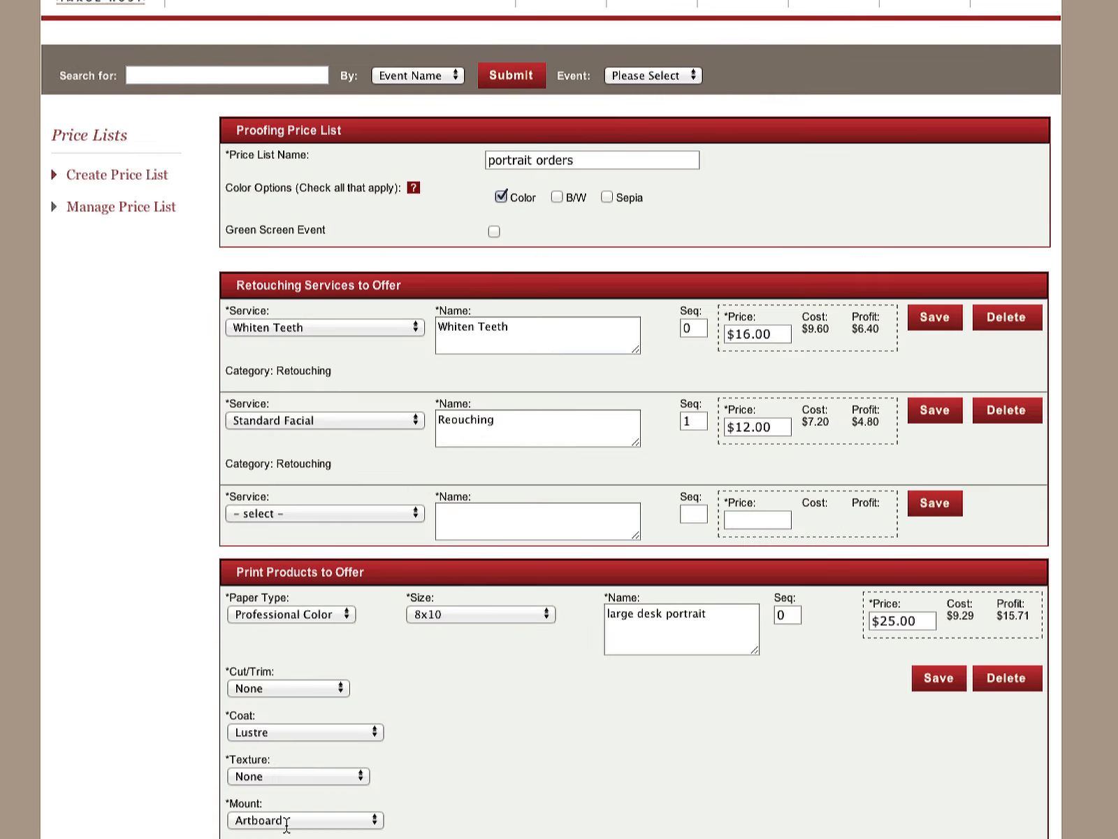
scroll(634, 419, down, 10)
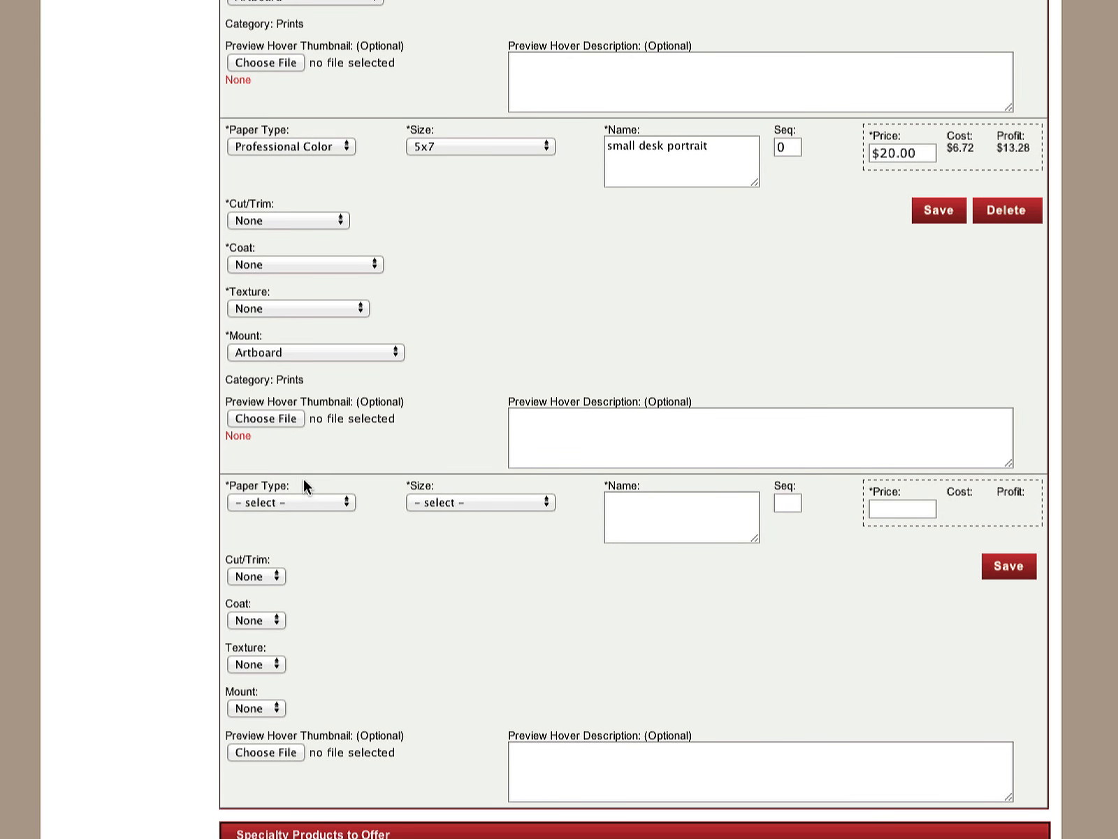
click(301, 502)
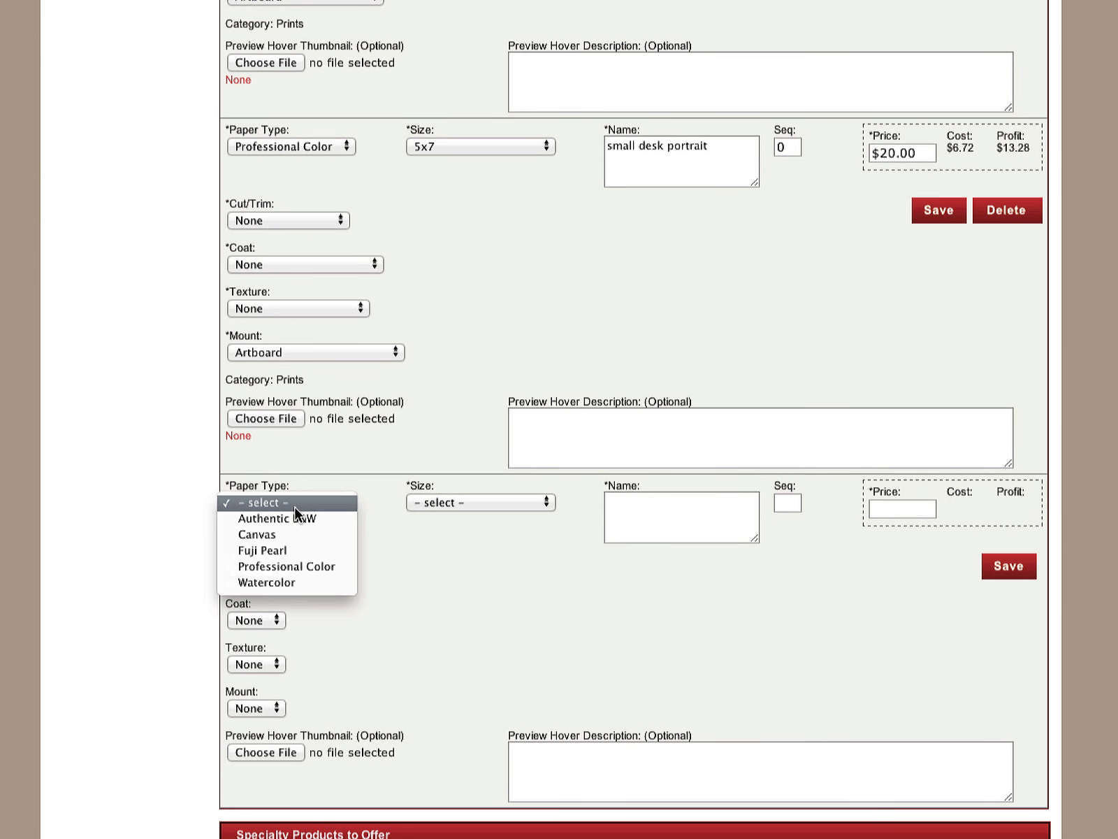
click(305, 566)
click(520, 503)
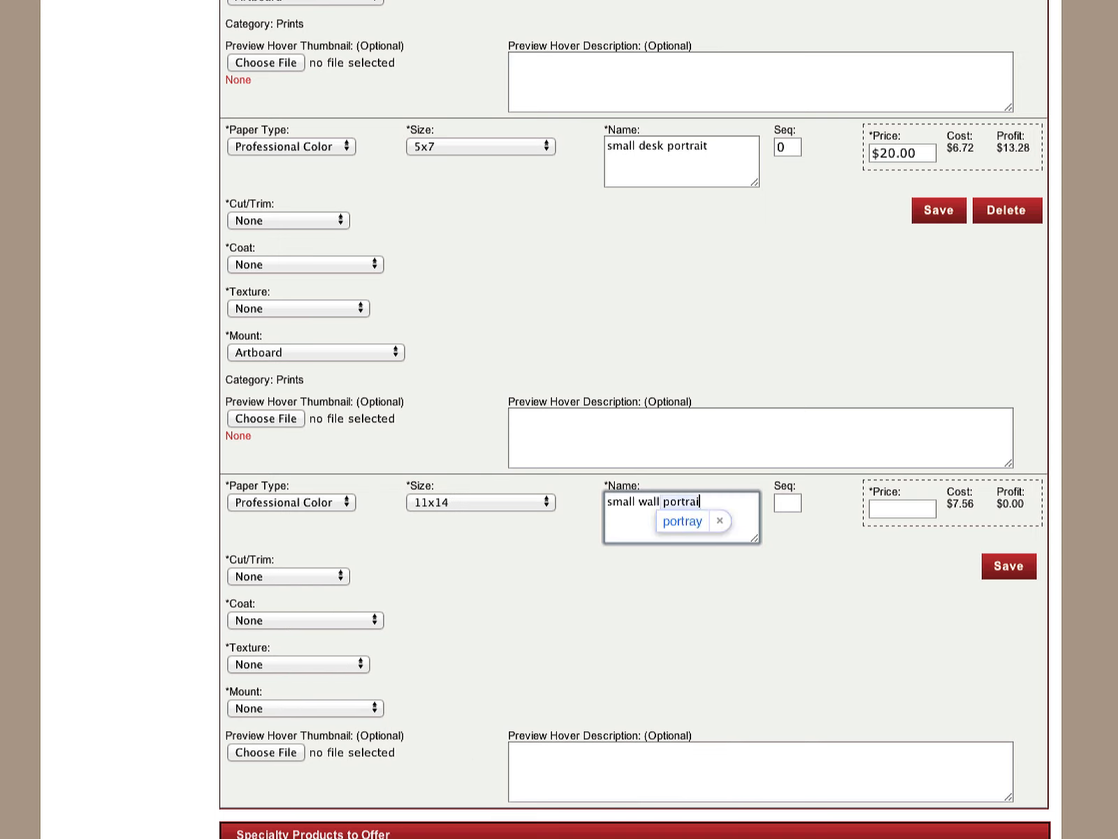
text(trait)
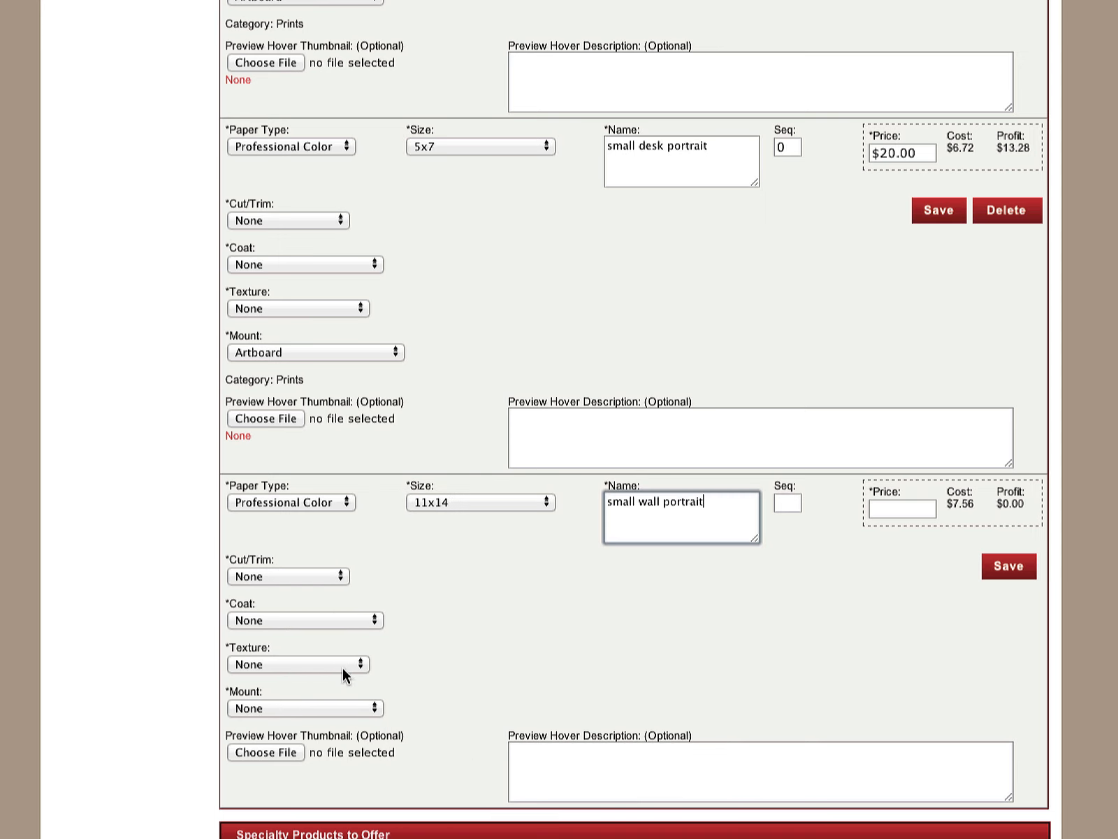
Give the small wall portrait a Lustre coat and a Gainsborough Black mount
click(324, 620)
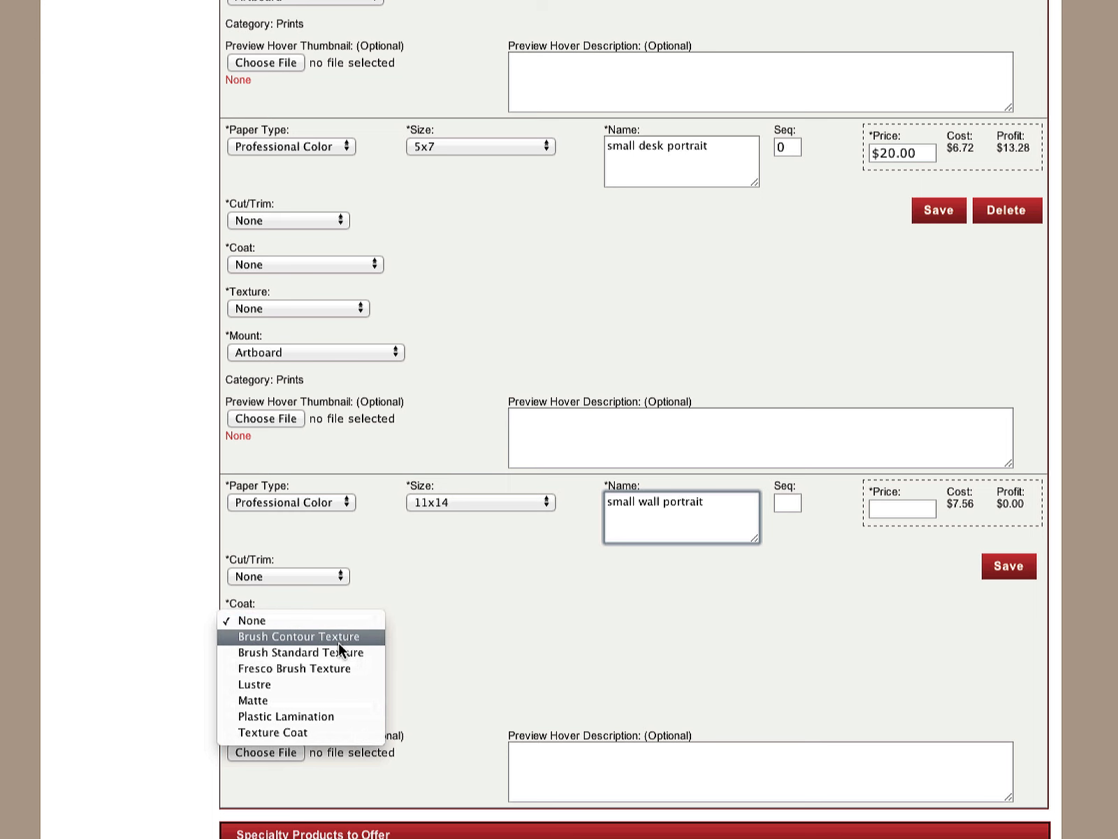
click(345, 685)
click(325, 662)
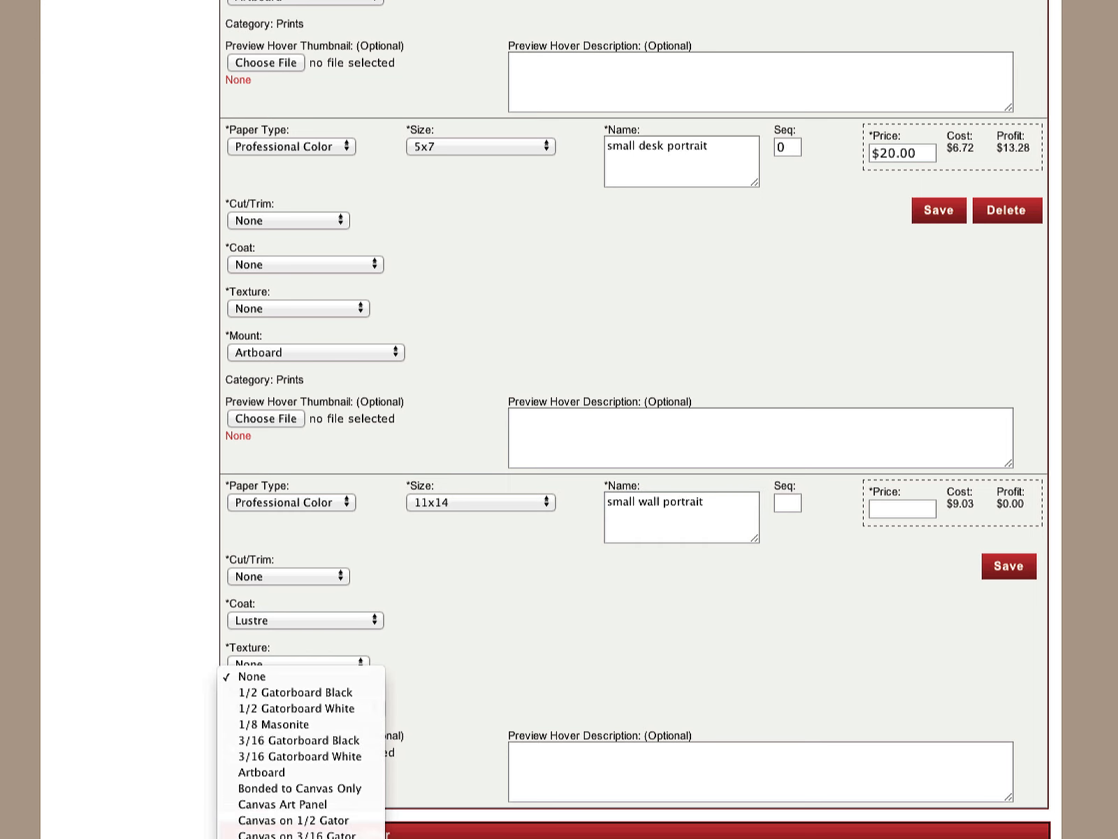
click(322, 836)
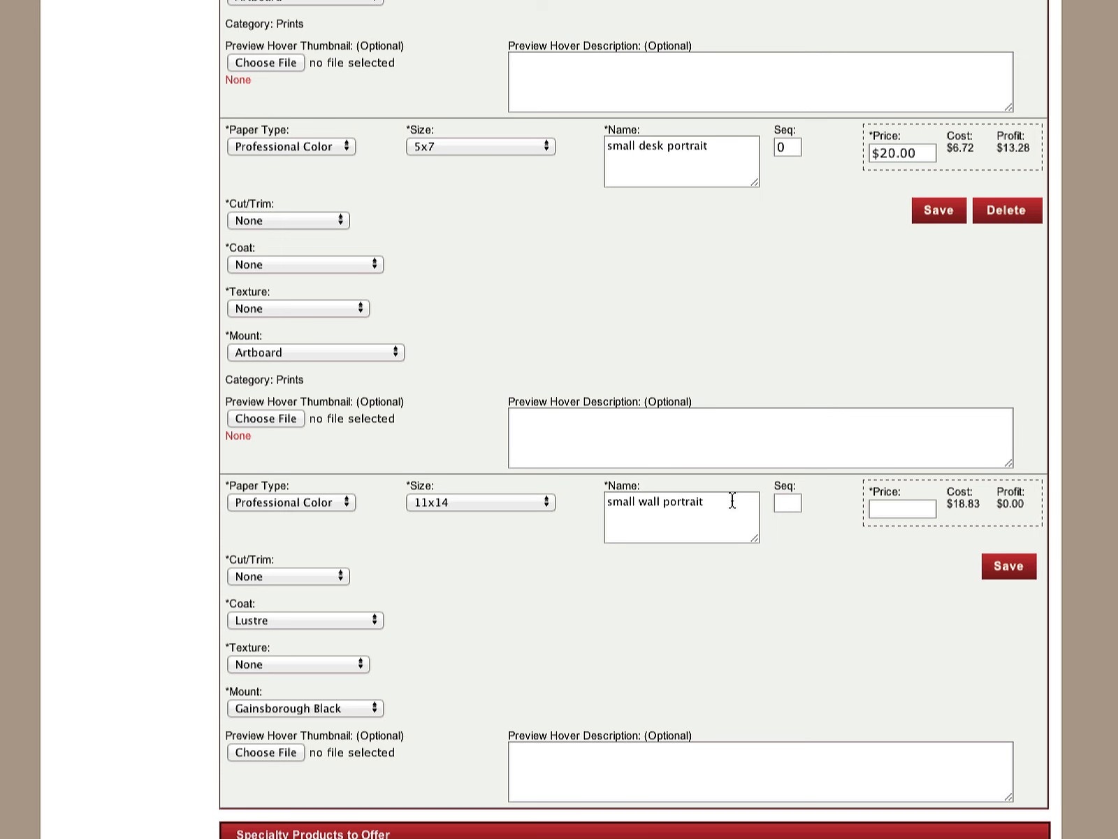
Set the small wall portrait's price to 60 and save the product
click(900, 515)
text(60)
click(1007, 567)
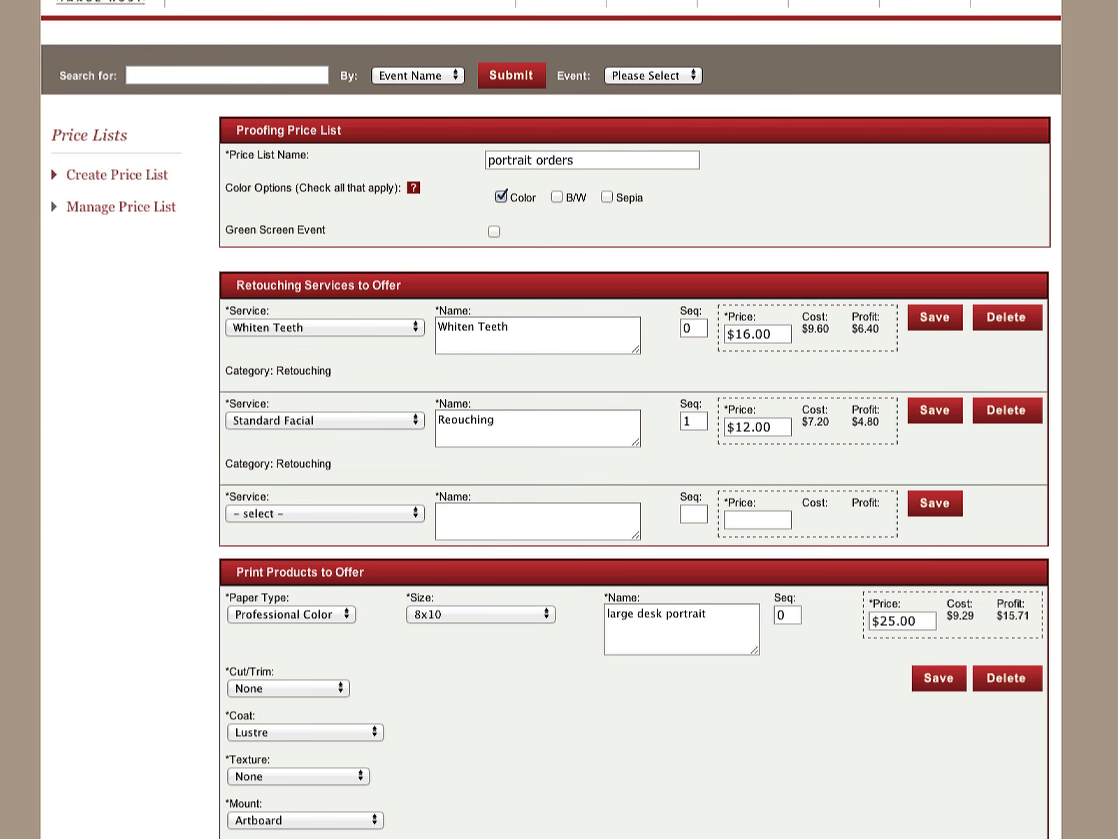
Set the sequence number to 1 for the large desk portrait and 2 for the small desk portrait, and save the order
scroll(559, 419, down, 10)
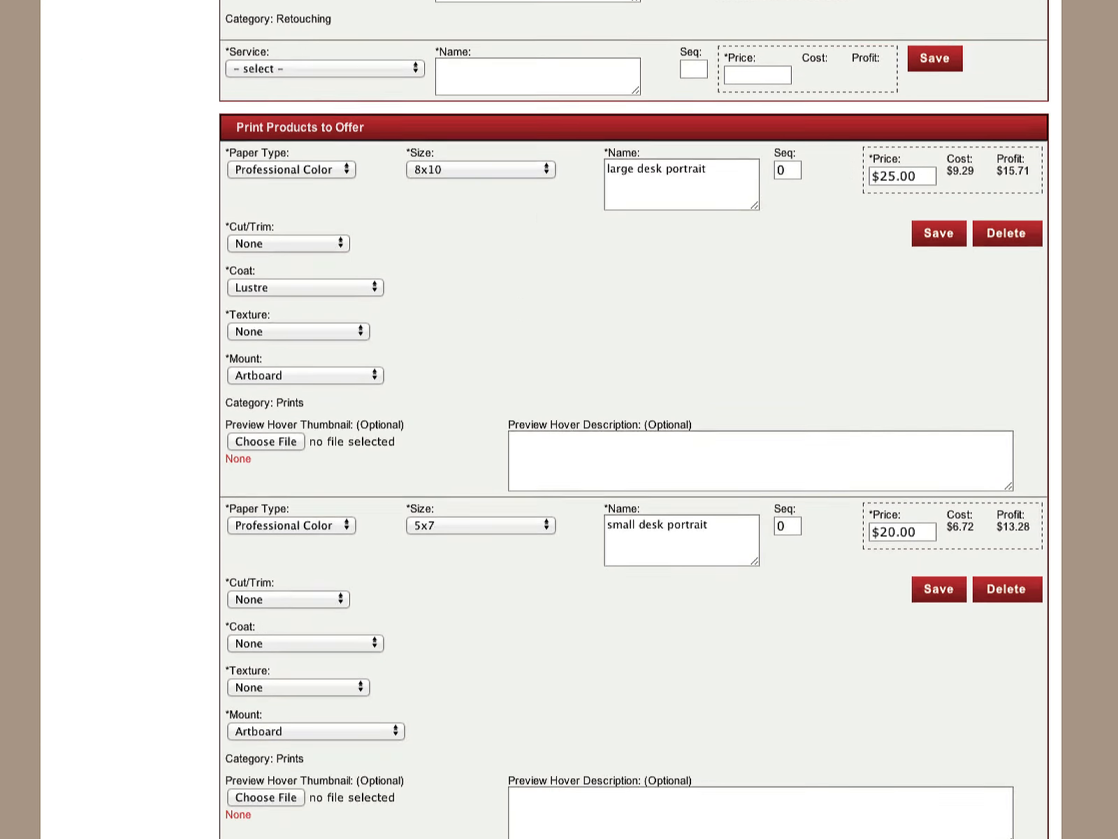
scroll(559, 419, down, 1)
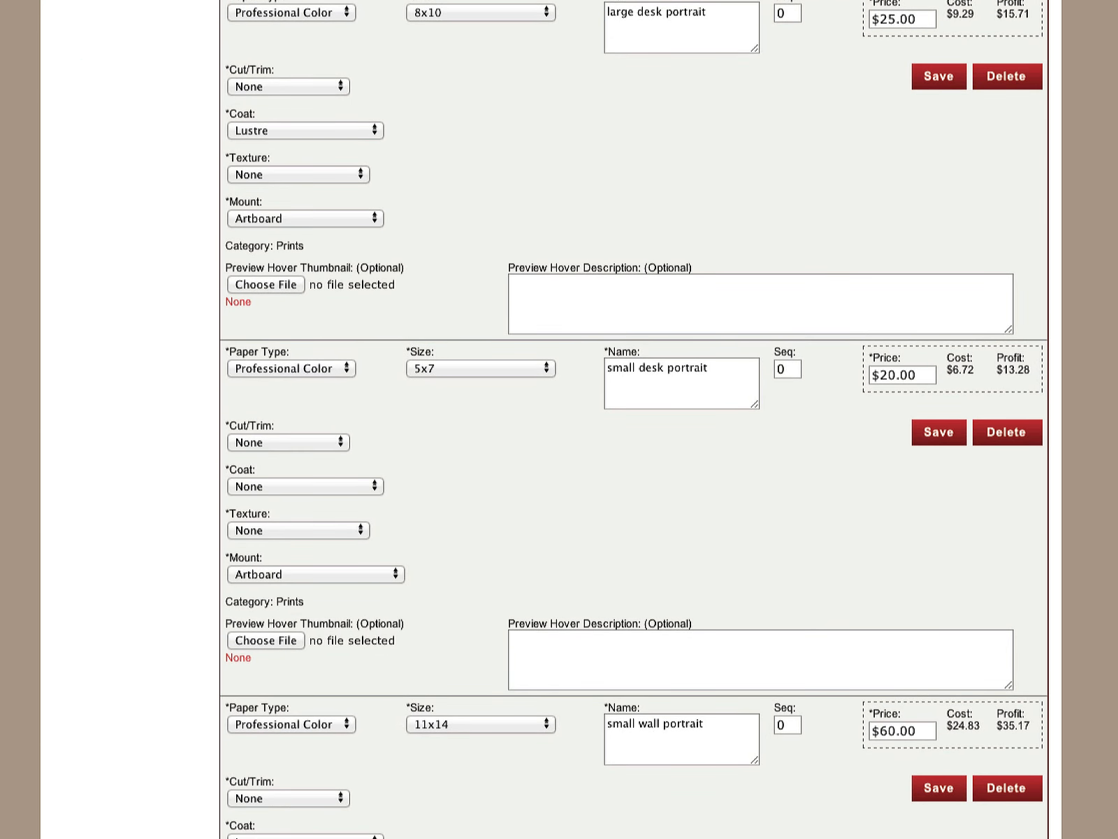
scroll(1044, 407, down, 1)
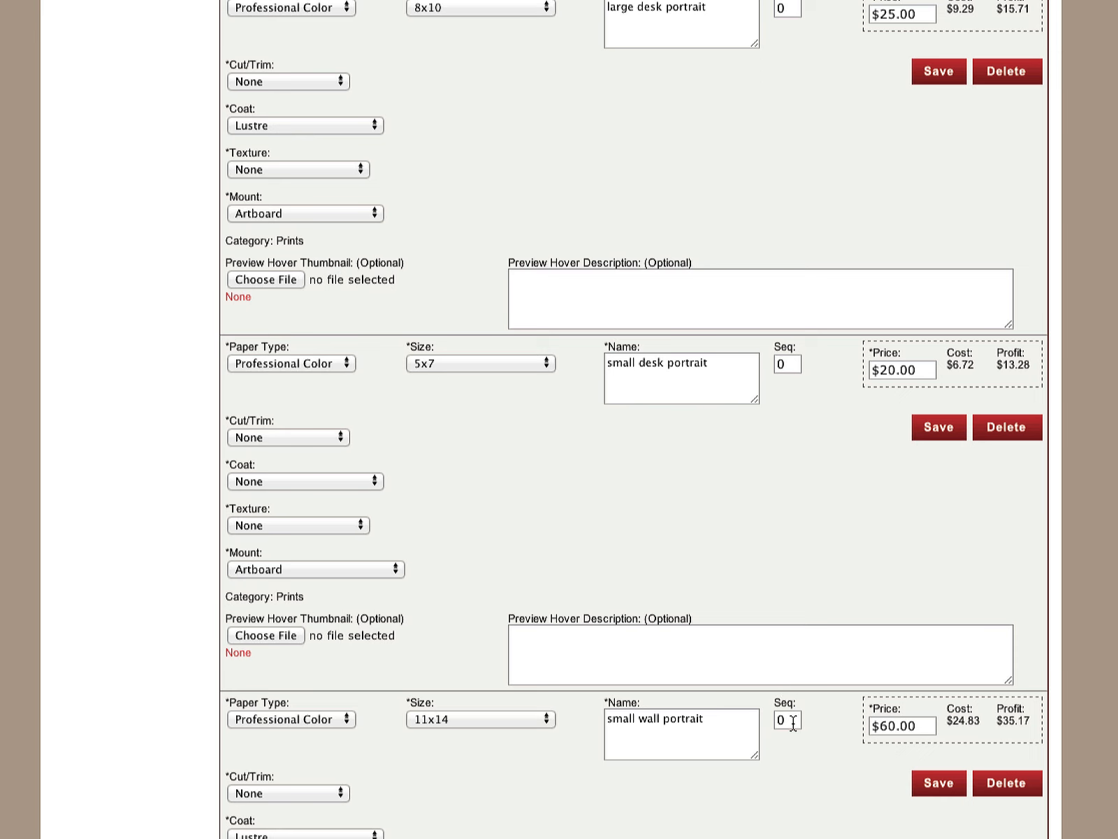
click(794, 9)
click(789, 370)
click(936, 427)
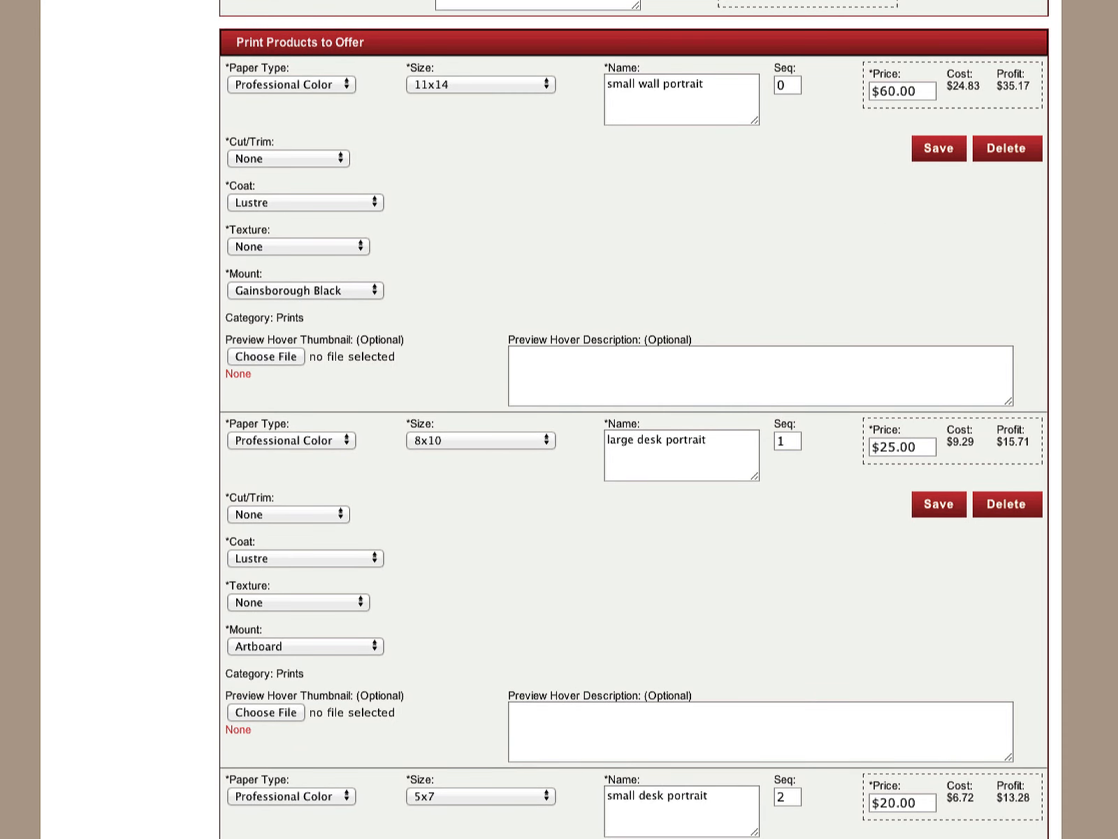
Continue to the price list summary and review the print product order and the specialty product details
scroll(634, 419, down, 12)
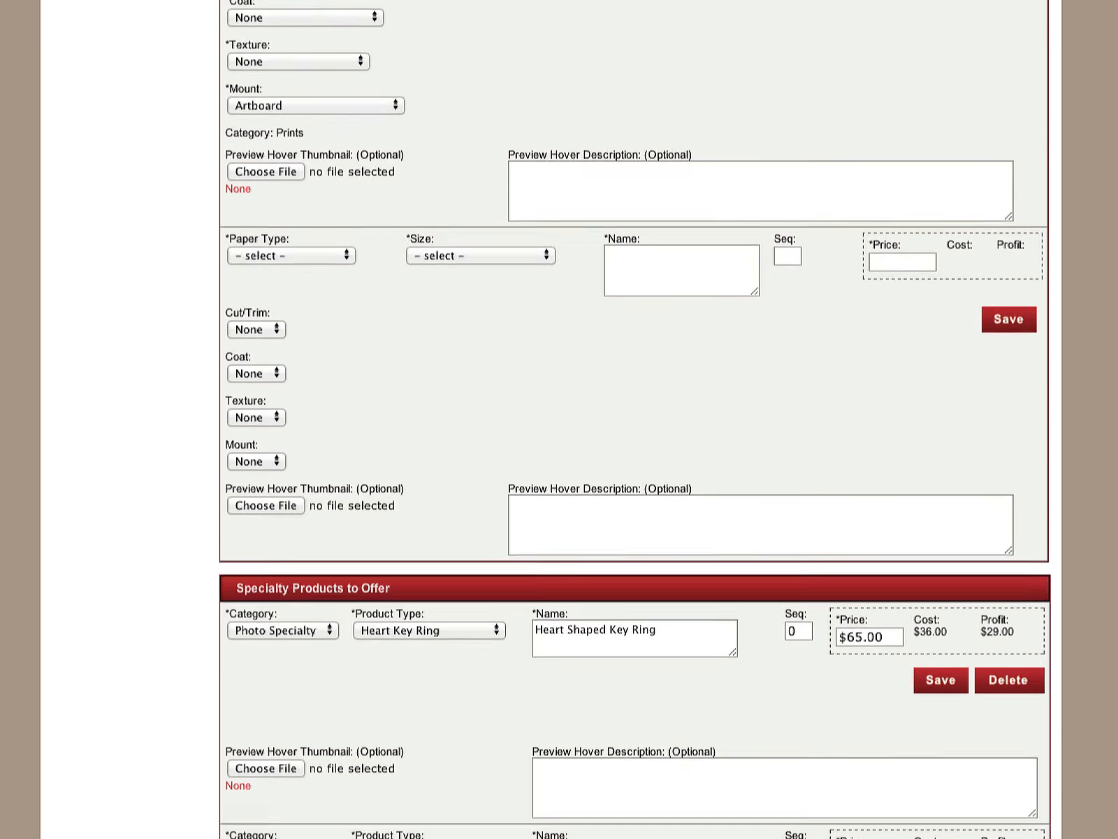
scroll(634, 419, down, 7)
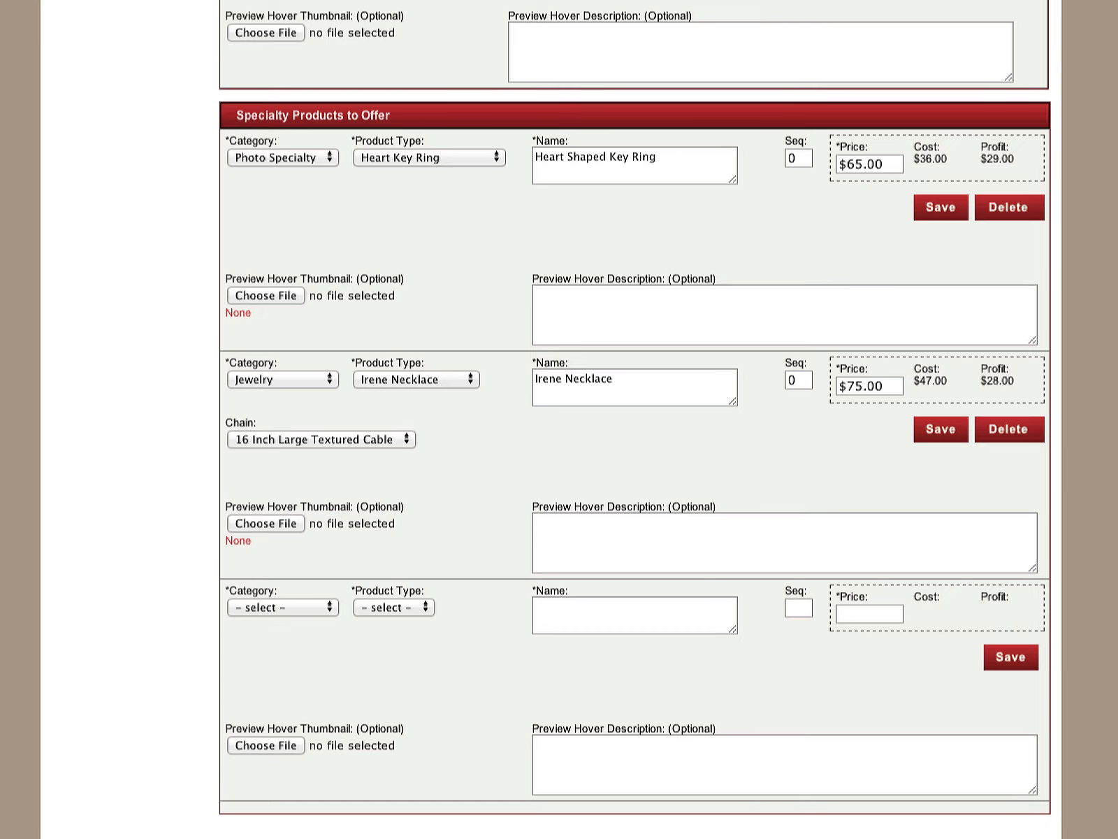
scroll(414, 699, down, 3)
click(414, 816)
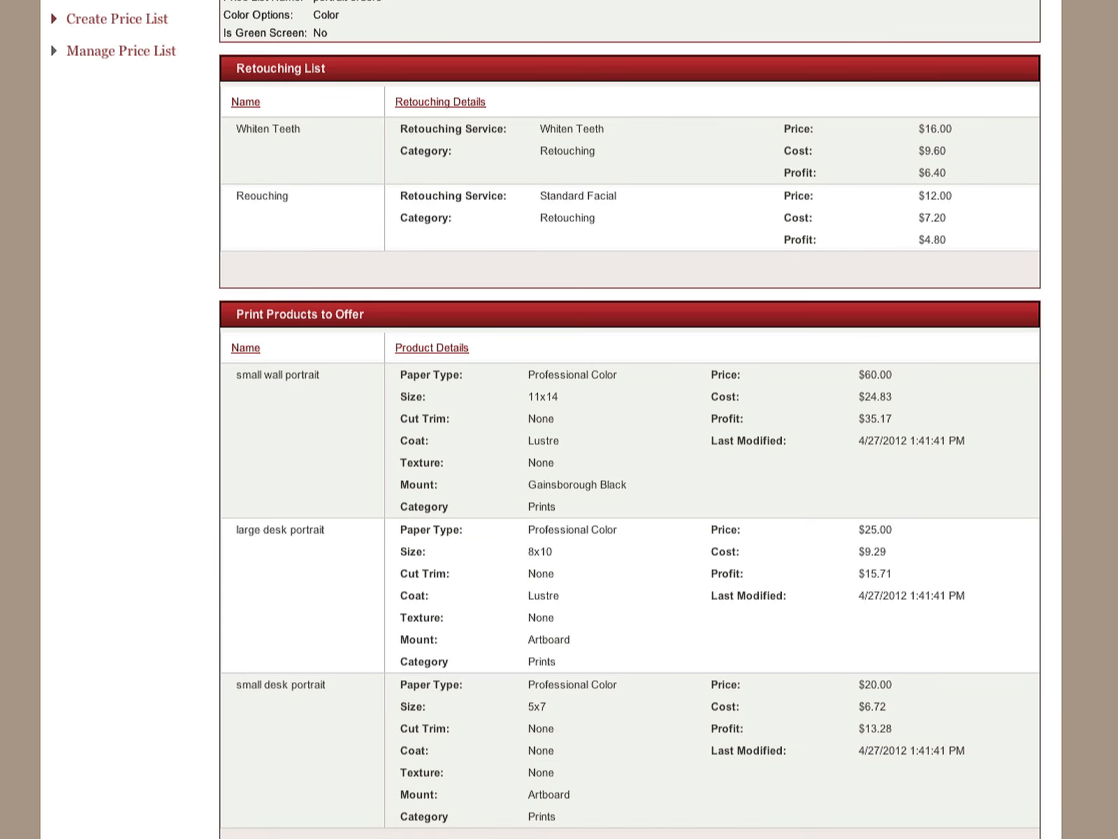
scroll(629, 420, down, 9)
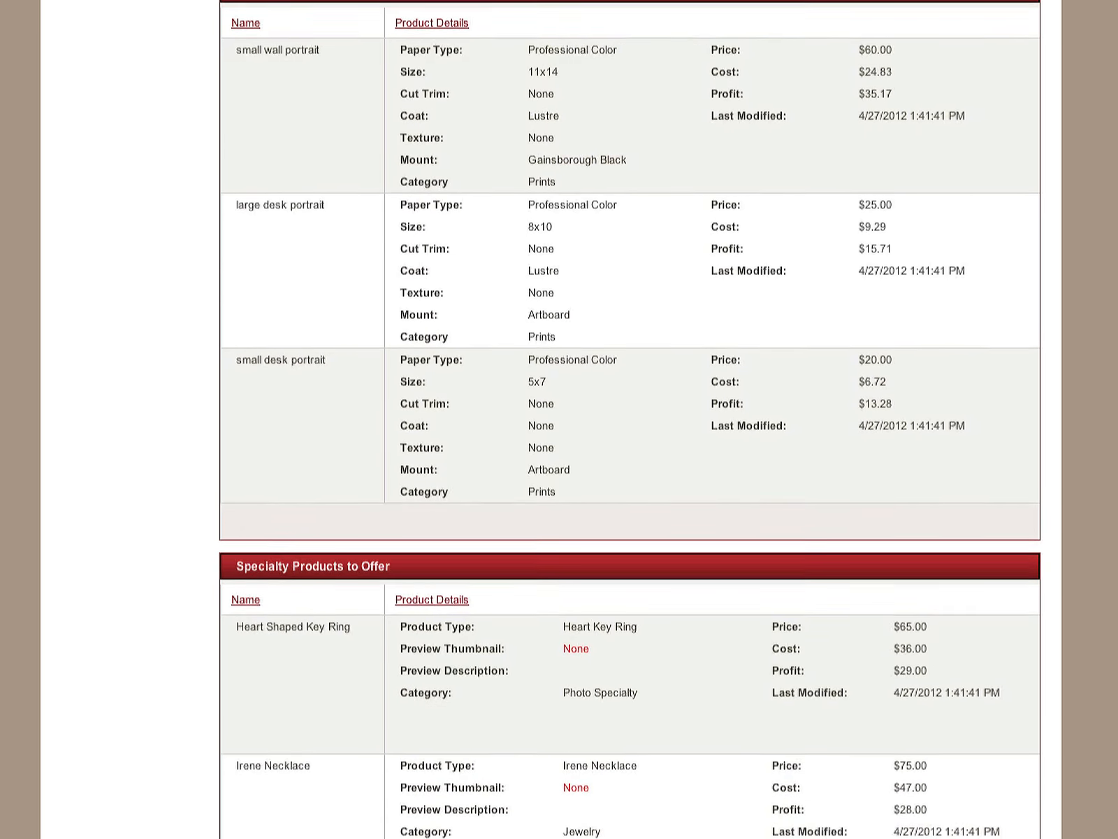
scroll(1043, 593, up, 8)
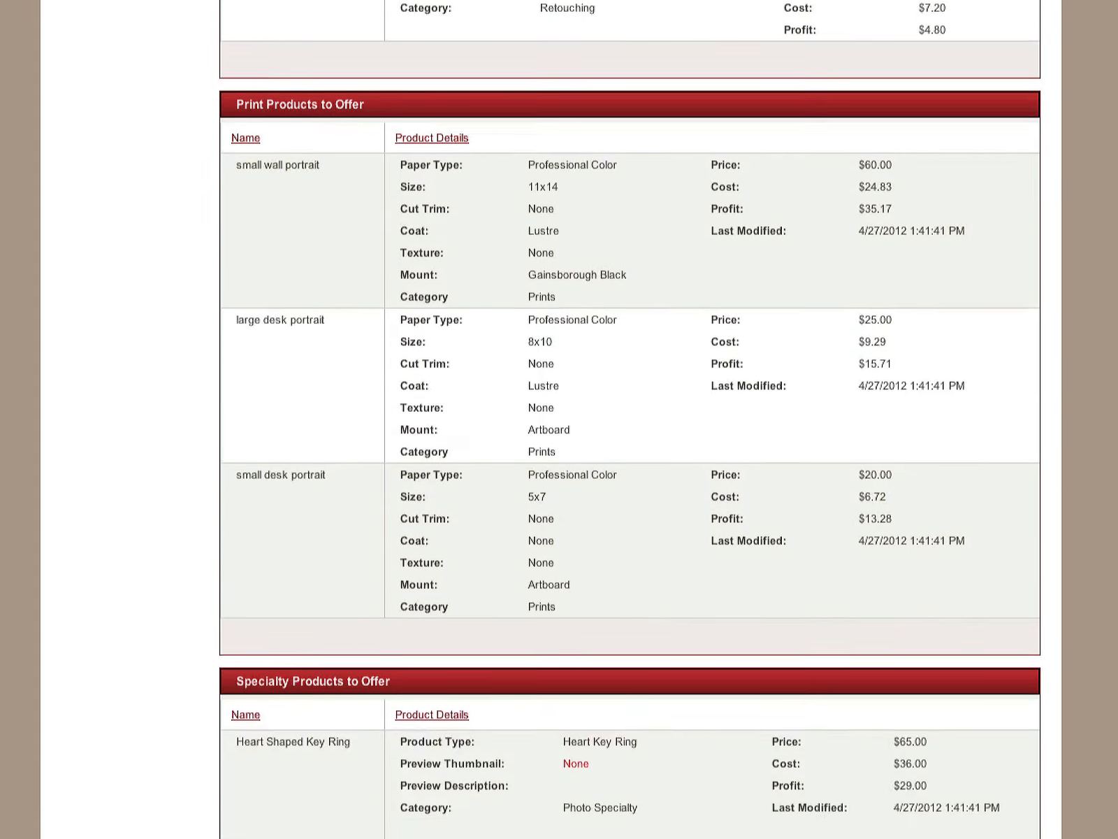
scroll(1043, 593, down, 8)
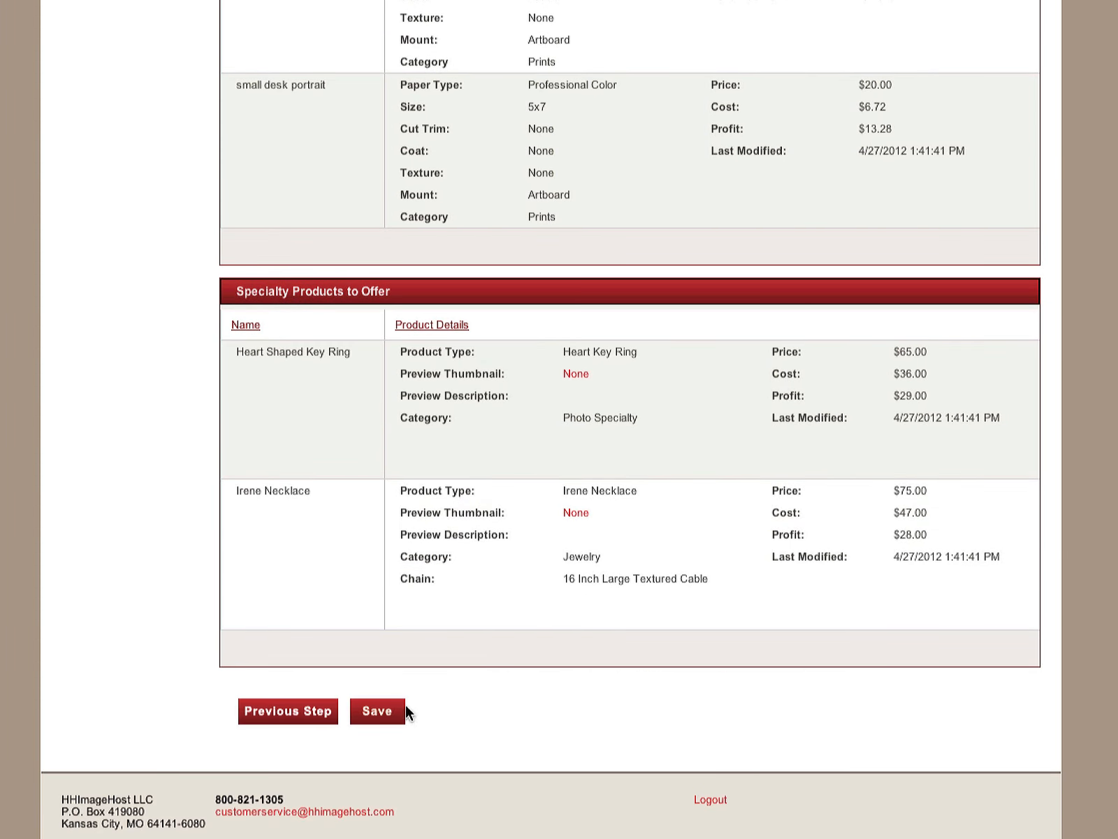